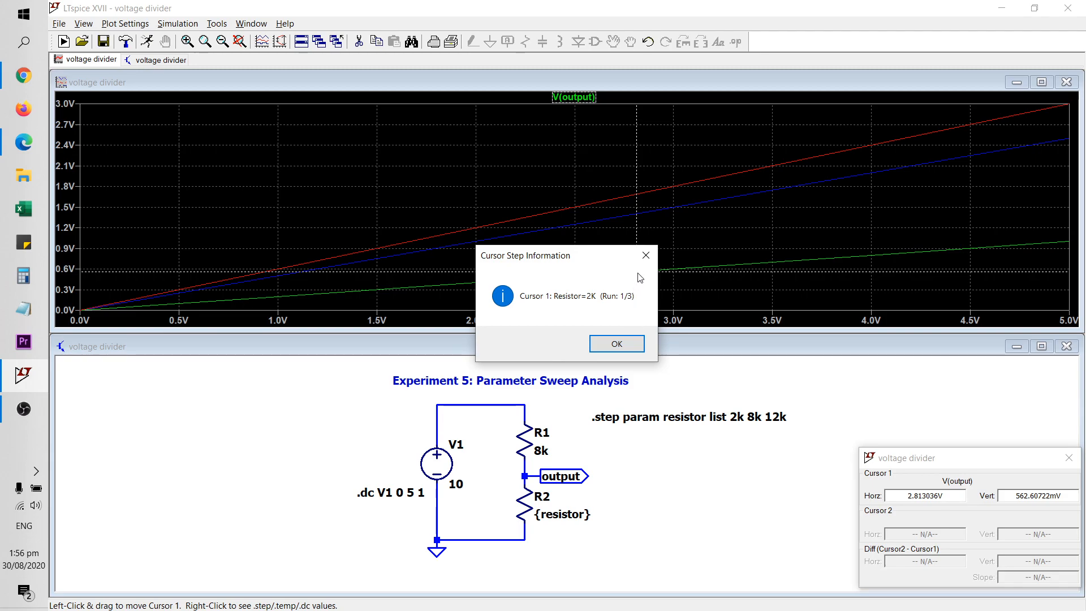
- Move the V(output) cursor to about 3 V on the horizontal axis and switch it through the three resistor-sweep traces
click(646, 255)
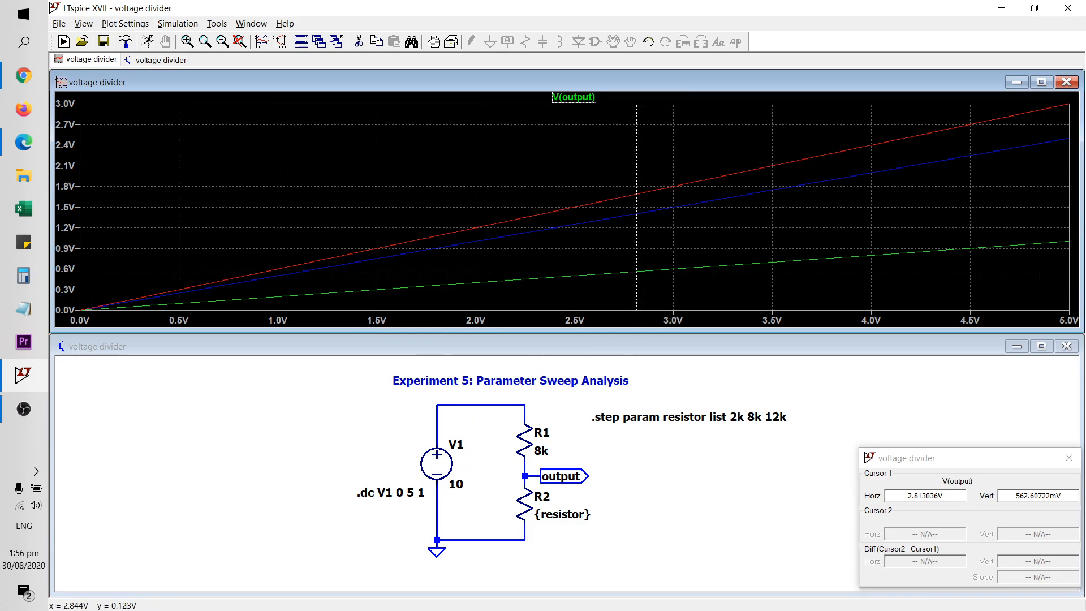
drag(635, 298, 672, 303)
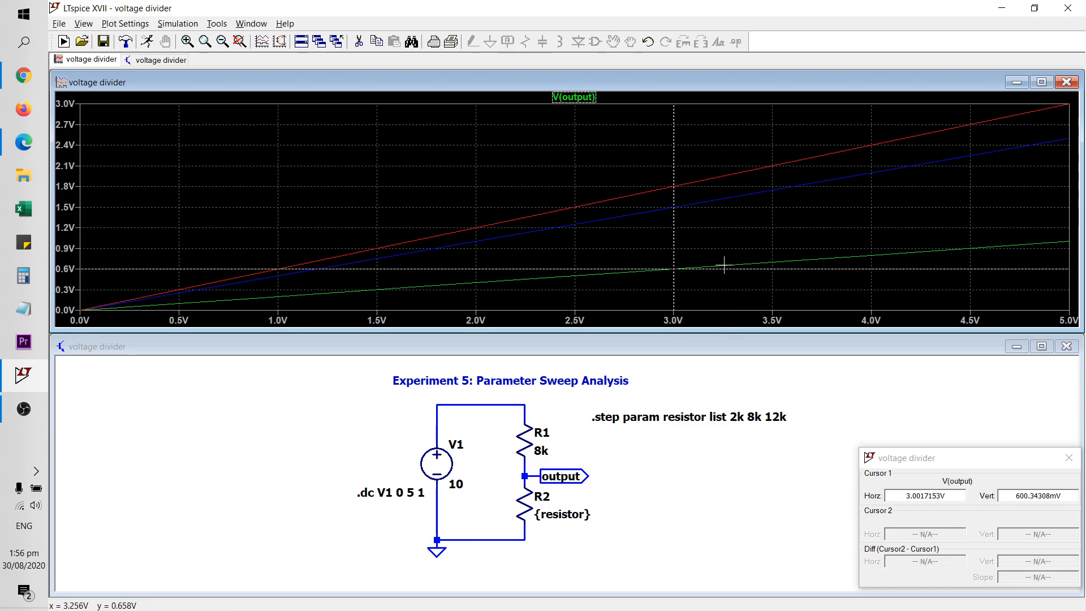
key(Up)
key(Up)
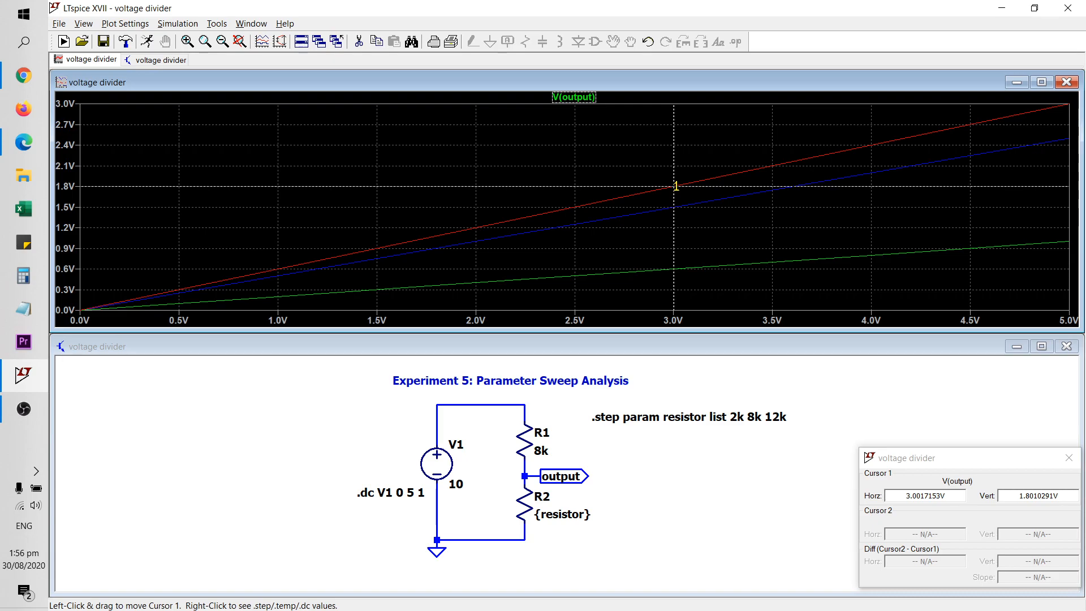
key(Down)
key(Down)
key(Down)
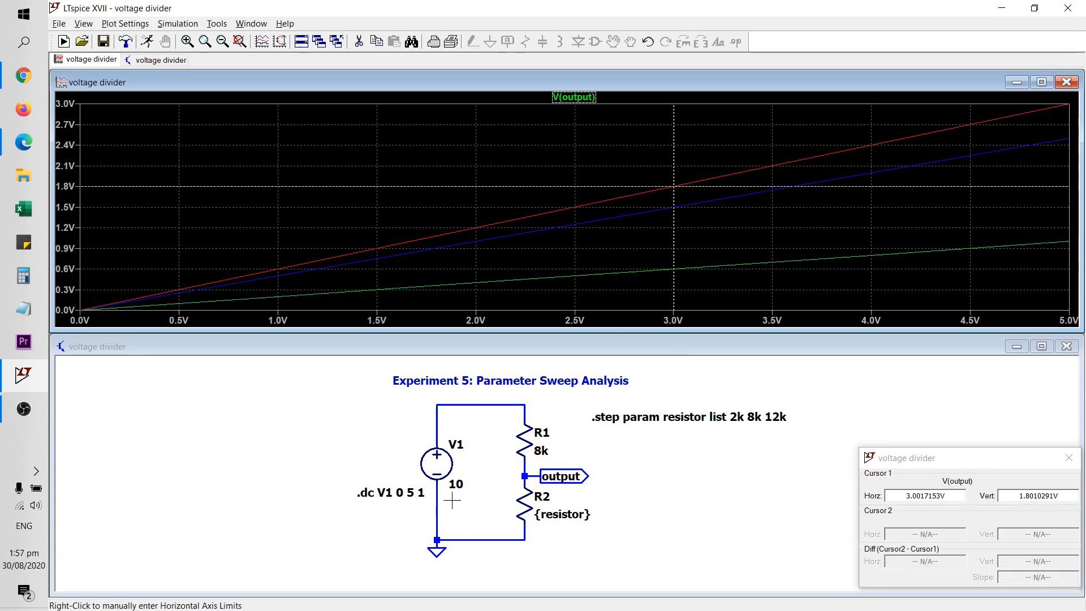
- Close the voltage divider plot and schematic without saving the changes
click(1066, 82)
click(1067, 329)
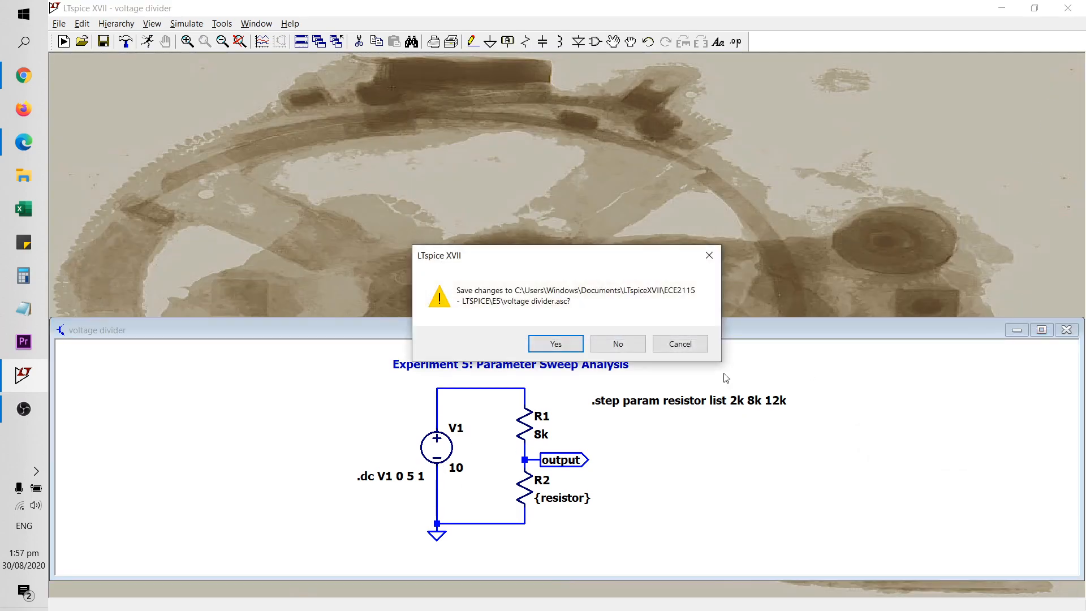
click(616, 345)
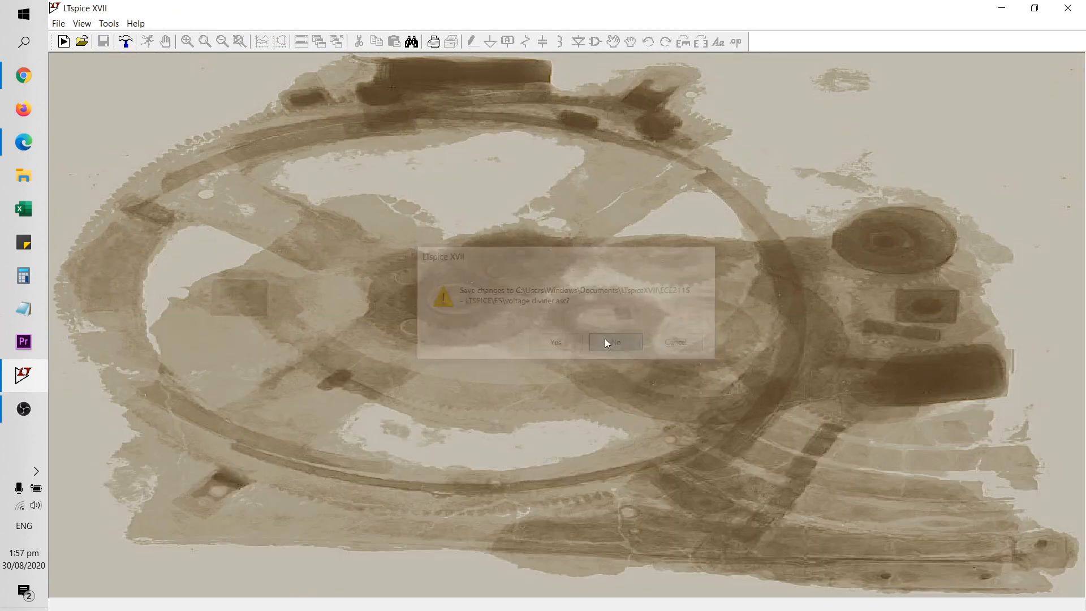
- Open the RC tran schematic from the E5 folder inside ECE2115 - LTSPICE
click(80, 44)
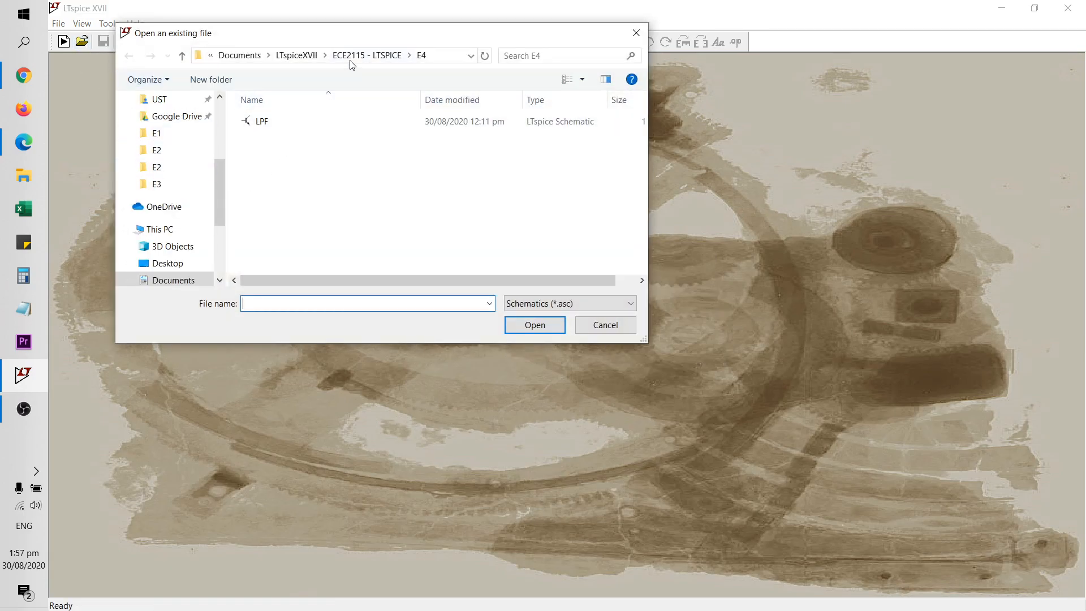
click(296, 54)
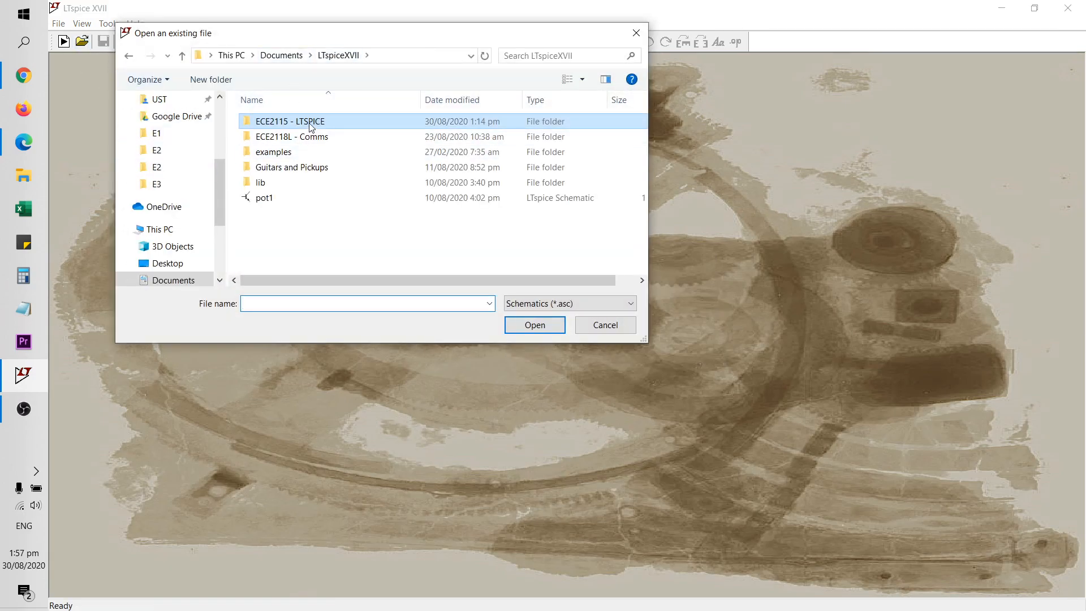
double_click(310, 126)
double_click(280, 183)
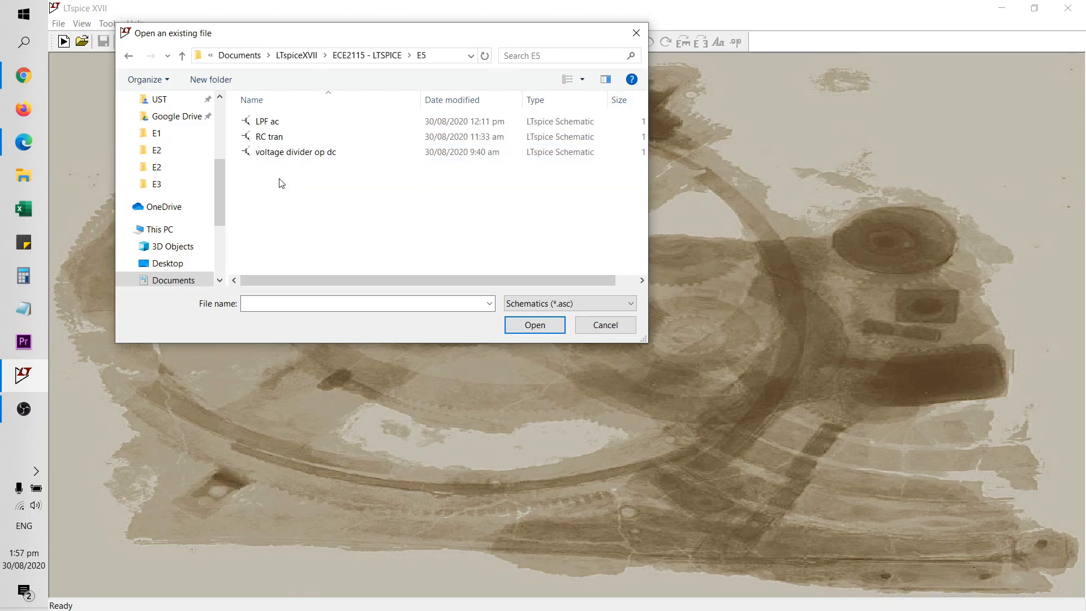
double_click(284, 137)
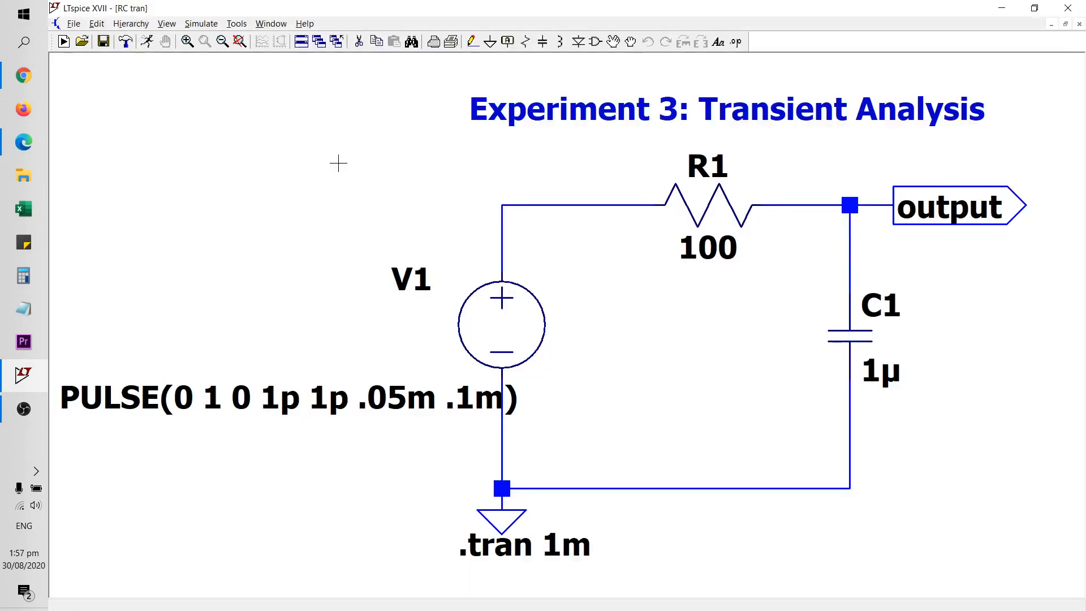
- Run the transient simulation and plot the voltages at the output node and at the source node between V1 and R1
mouse_move(1031, 360)
mouse_down()
mouse_move(873, 361)
mouse_move(887, 344)
mouse_move(979, 361)
mouse_move(902, 362)
mouse_move(928, 351)
mouse_move(1032, 361)
mouse_up()
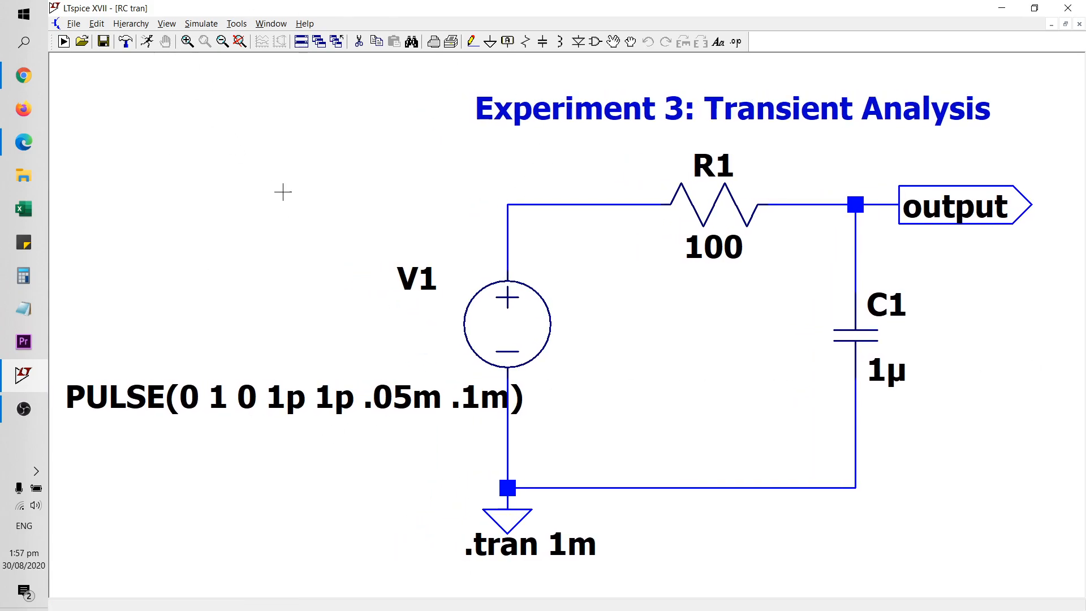
click(149, 45)
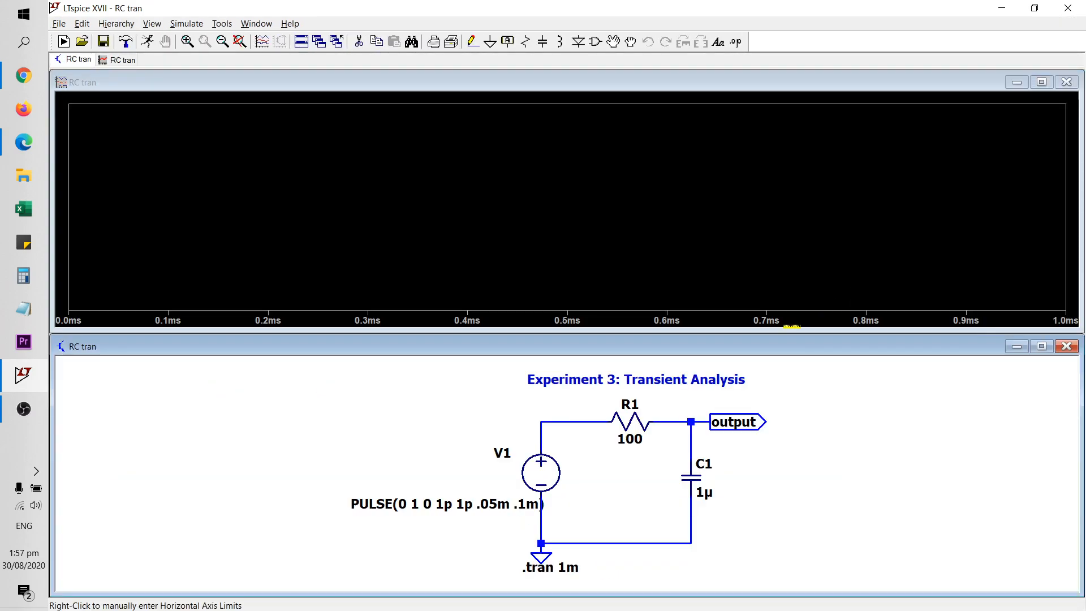
click(702, 423)
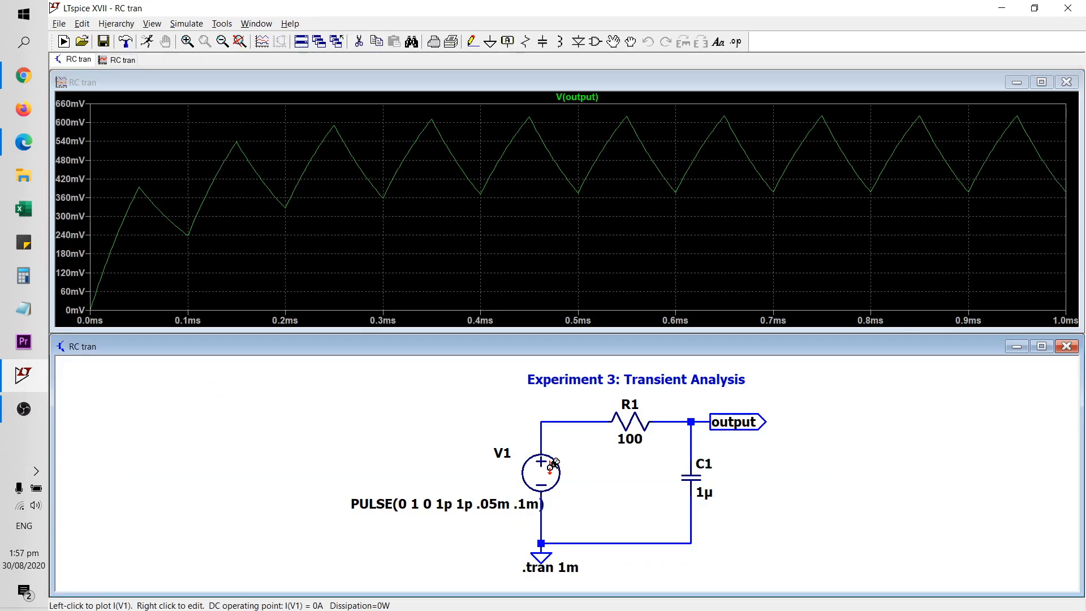
click(545, 433)
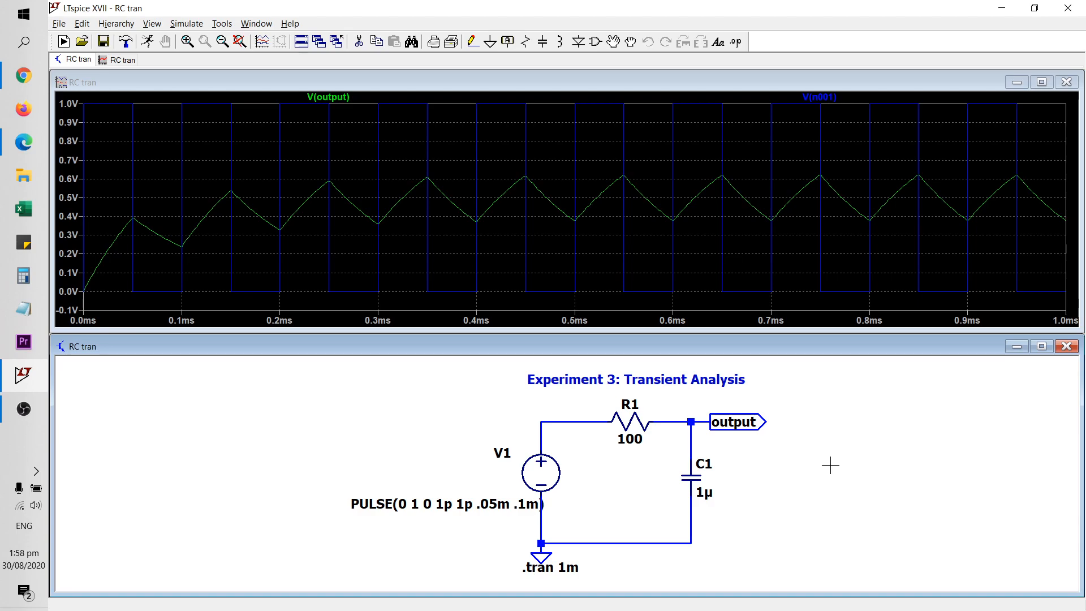
- Replace capacitor C1's value with the parameter {cap}
right_click(705, 464)
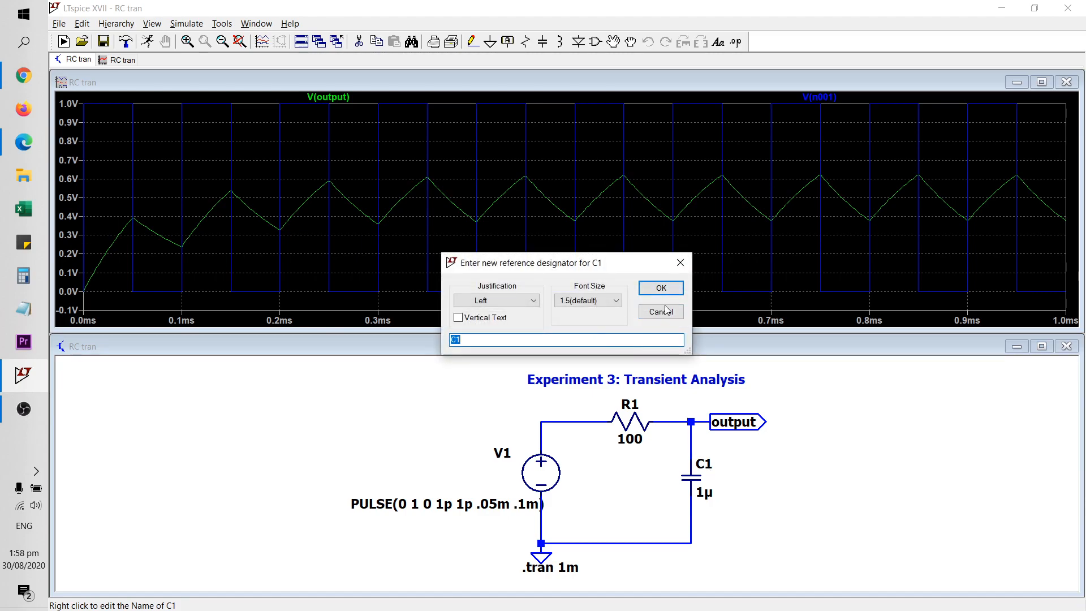
click(680, 263)
right_click(705, 498)
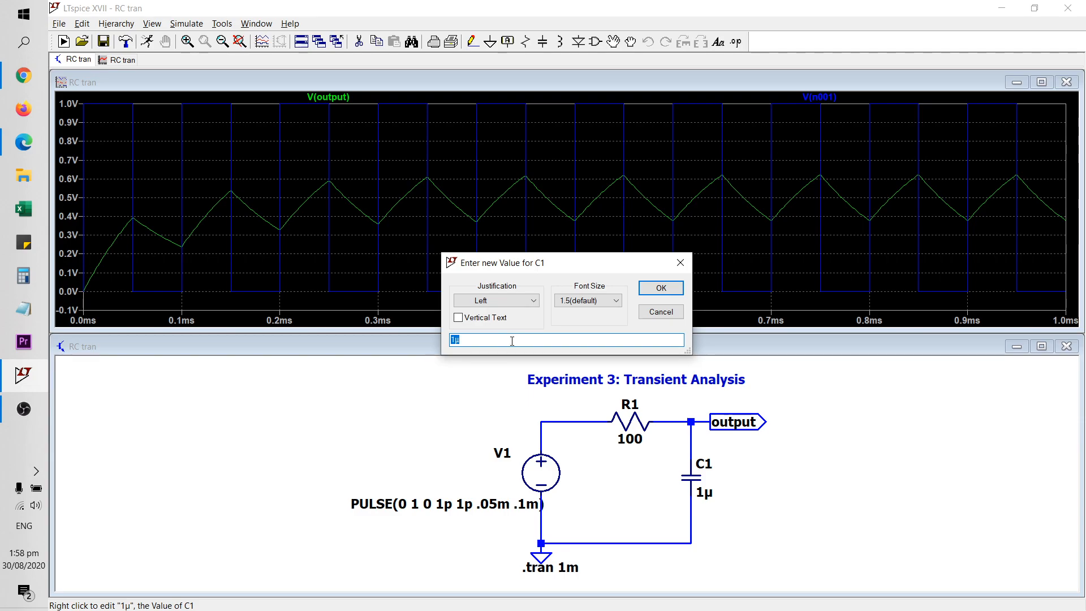
text({}cap)
key(Return)
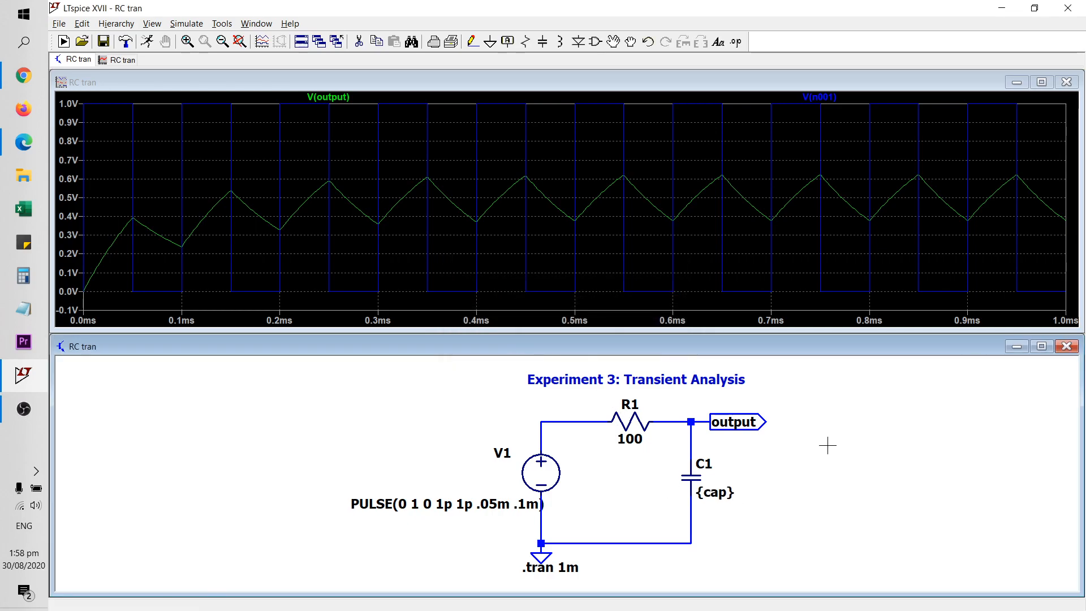
- Add a .step SPICE directive to the schematic in the empty area beside capacitor C1
click(735, 41)
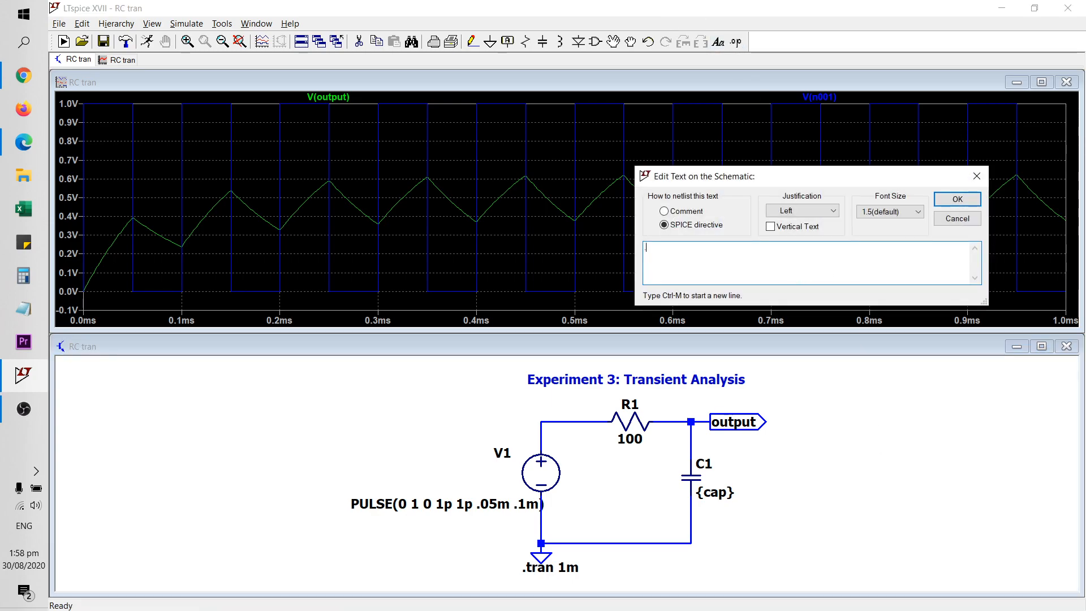
text(.step param)
key(BackSpace)
key(BackSpace)
key(BackSpace)
key(BackSpace)
key(BackSpace)
key(BackSpace)
key(BackSpace)
key(Return)
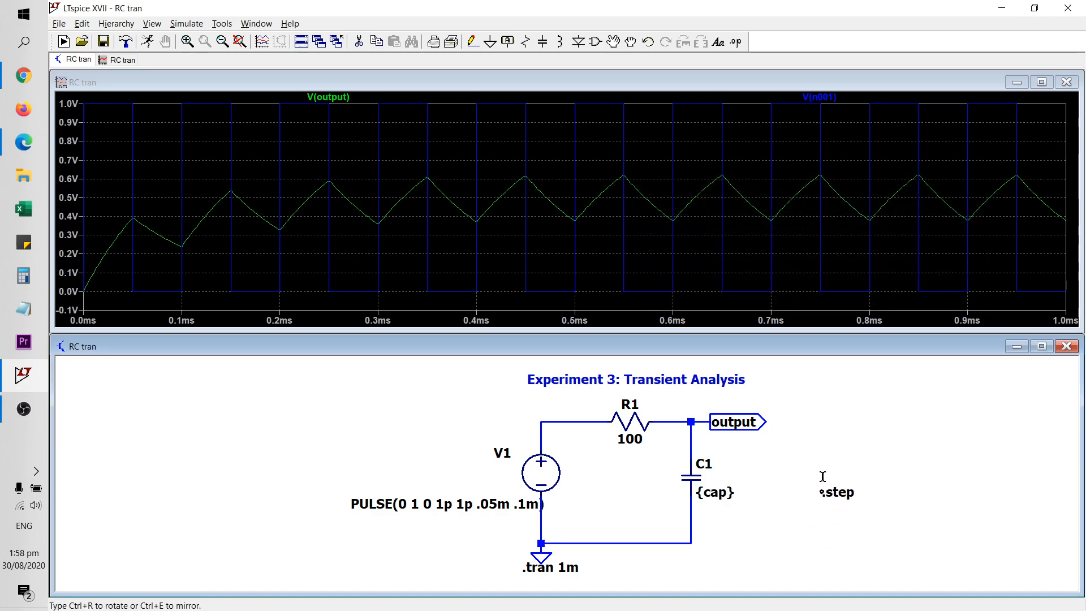
click(818, 444)
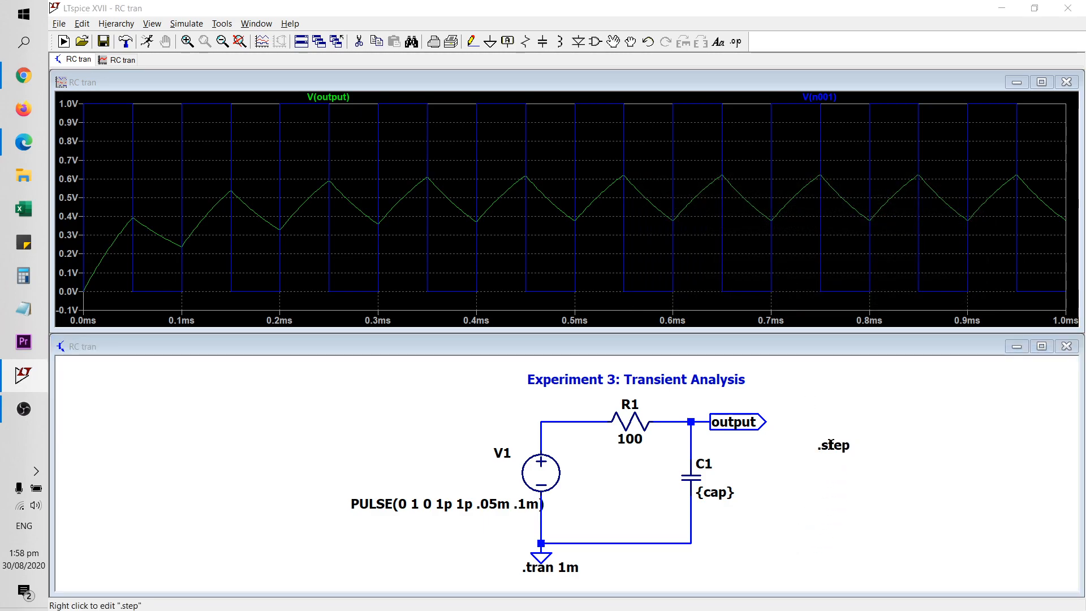
- Edit the .step directive to use a linear sweep of the parameter cap
right_click(829, 445)
click(589, 276)
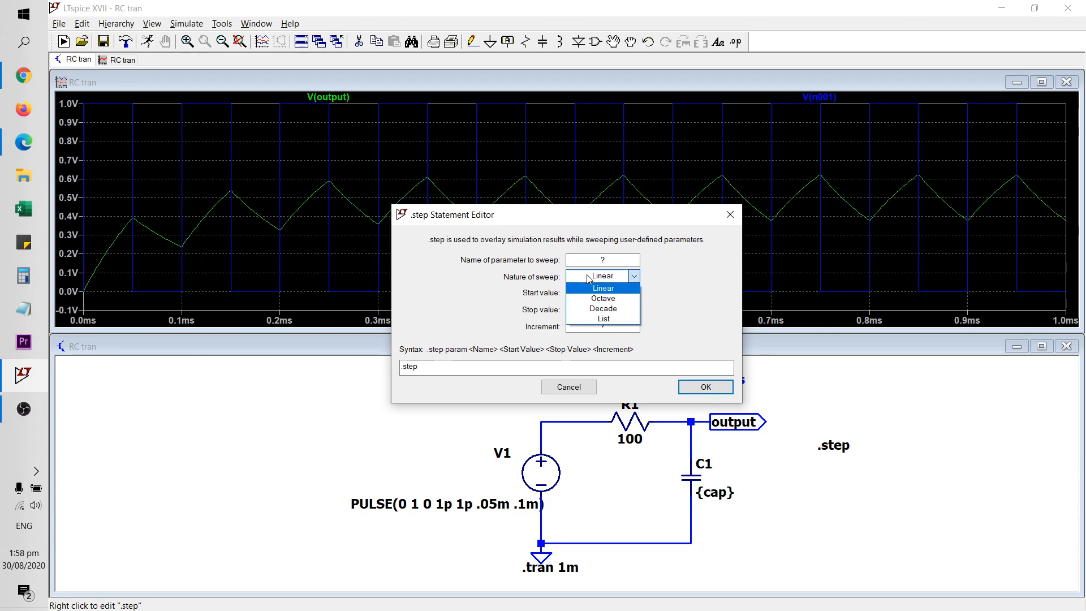
click(608, 288)
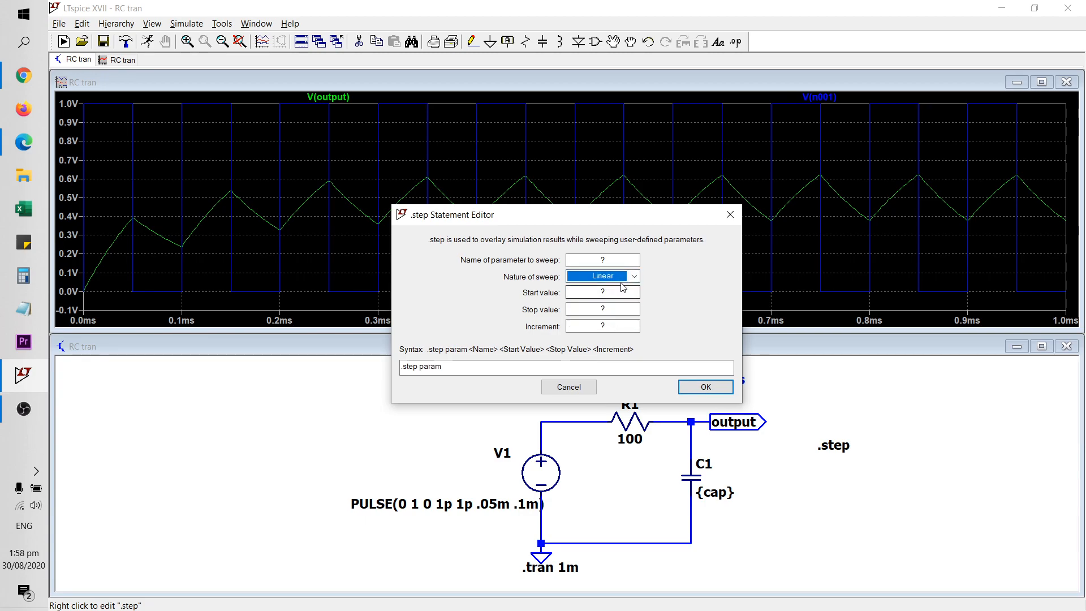
click(621, 259)
double_click(621, 259)
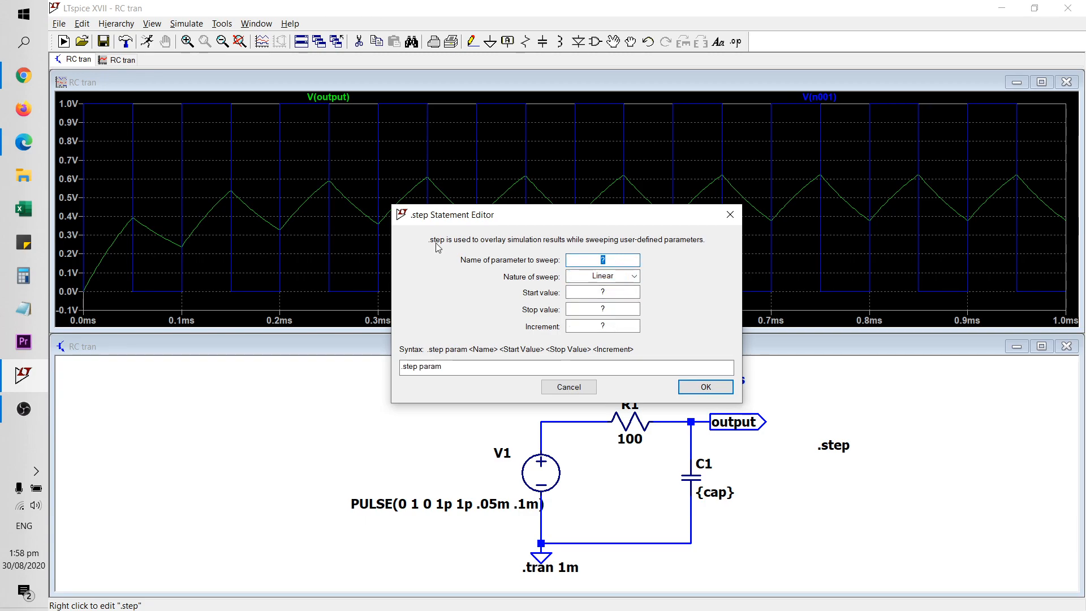
text(cap)
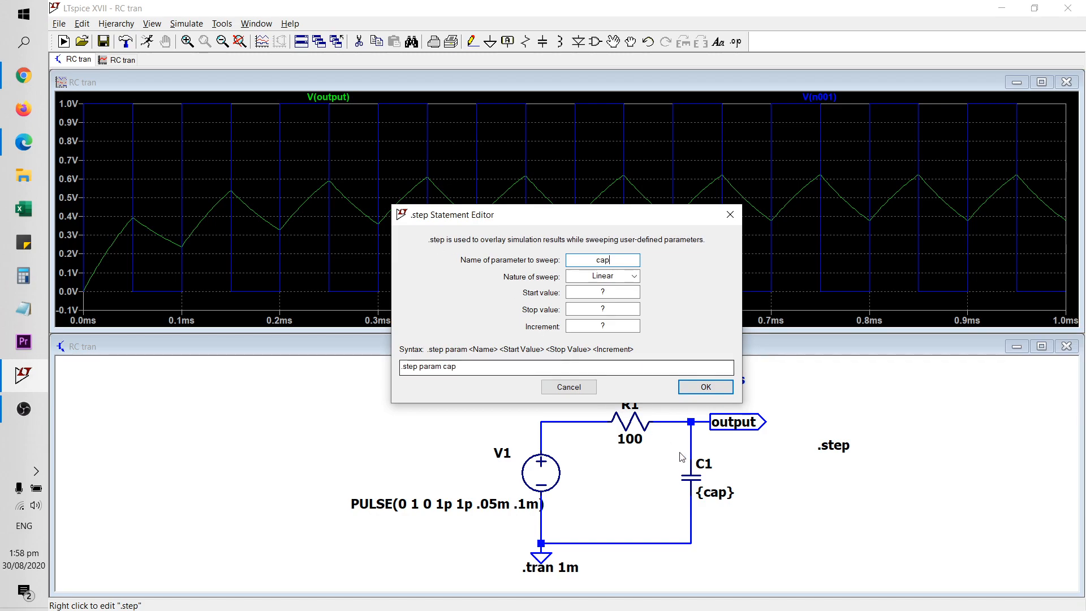
- Set the cap sweep to start at 0.5u, stop at 1.5u and increment by .5u, and accept the statement
key(Tab)
key(Tab)
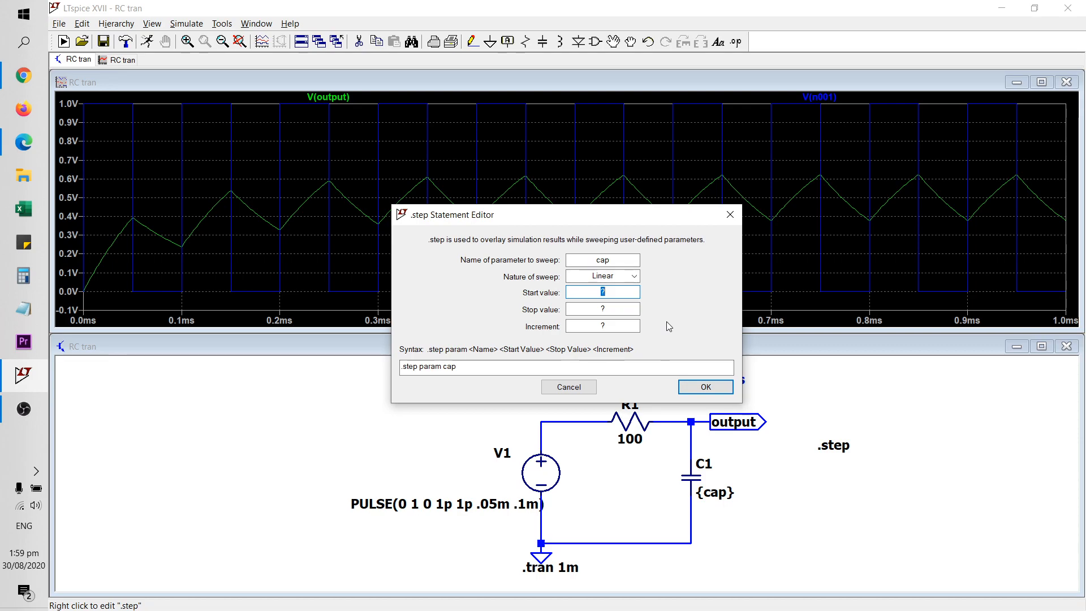
text(0.5u)
key(Tab)
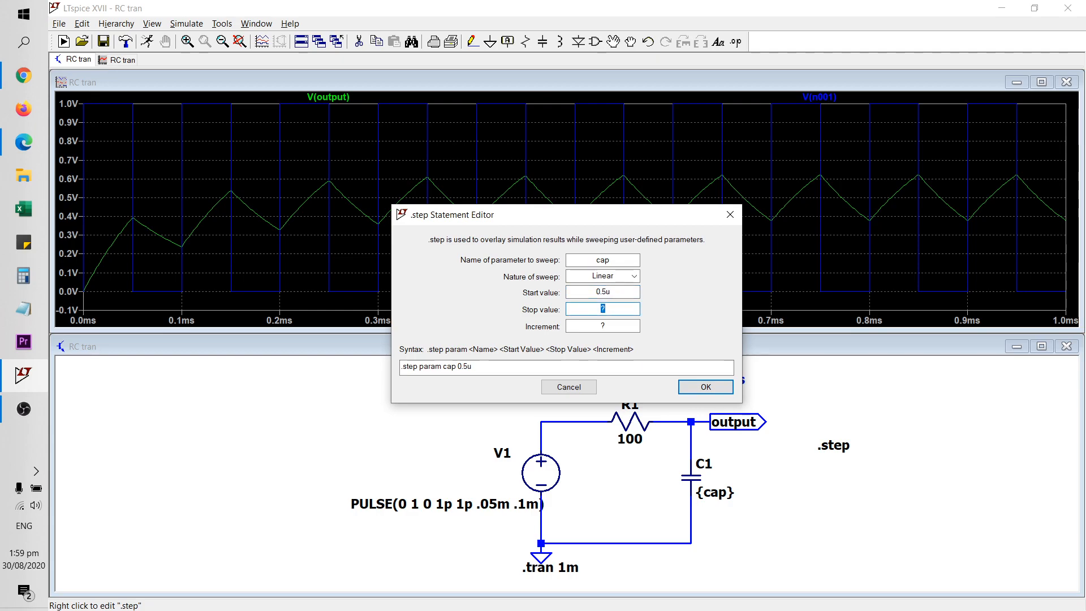
text(1.5u)
key(Tab)
text(.5)
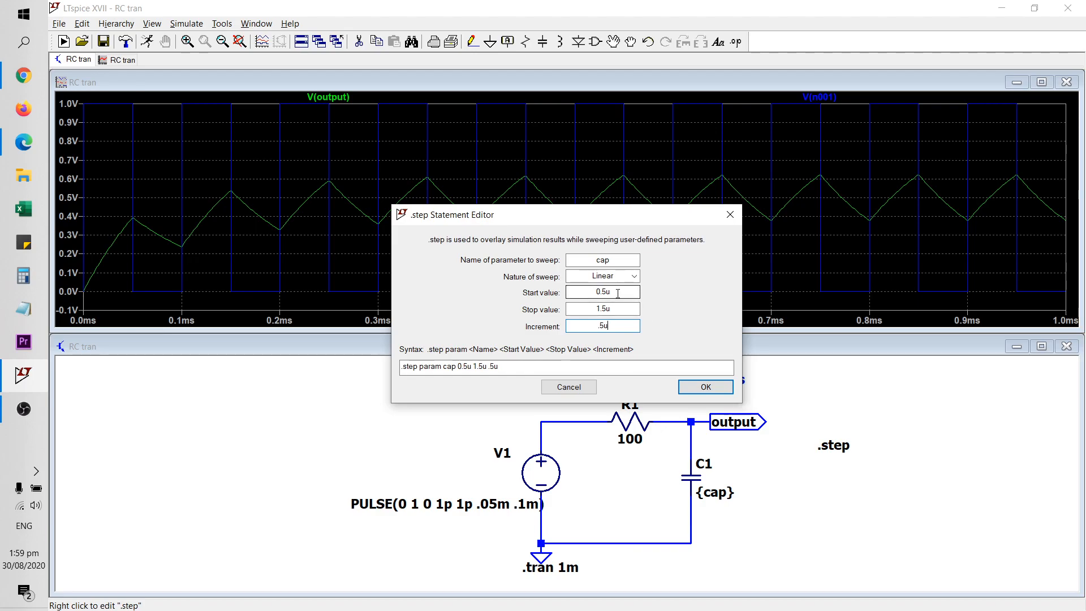
drag(618, 294, 567, 292)
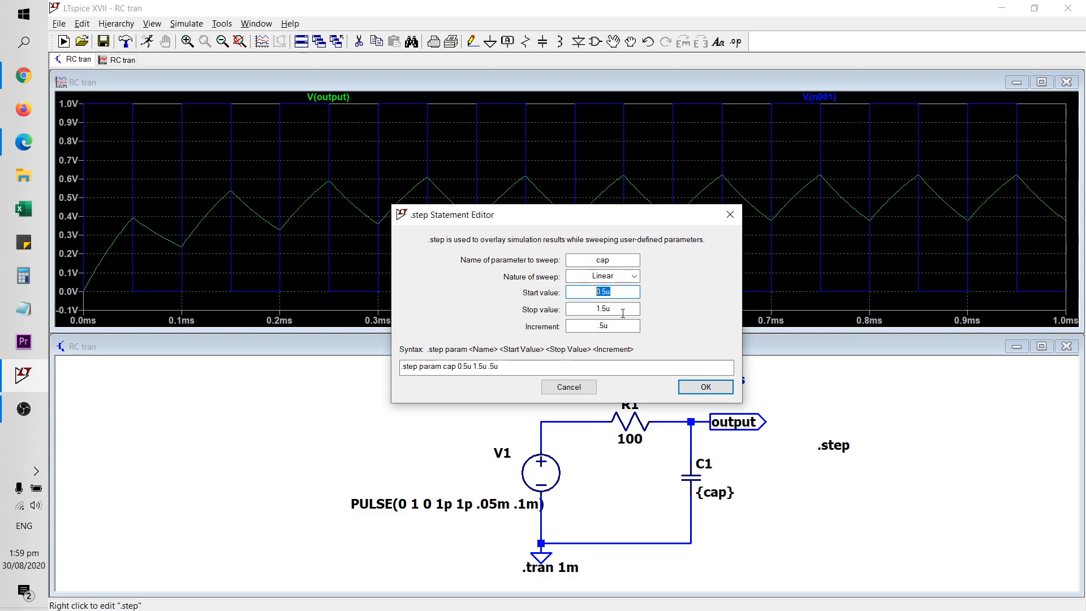
click(705, 387)
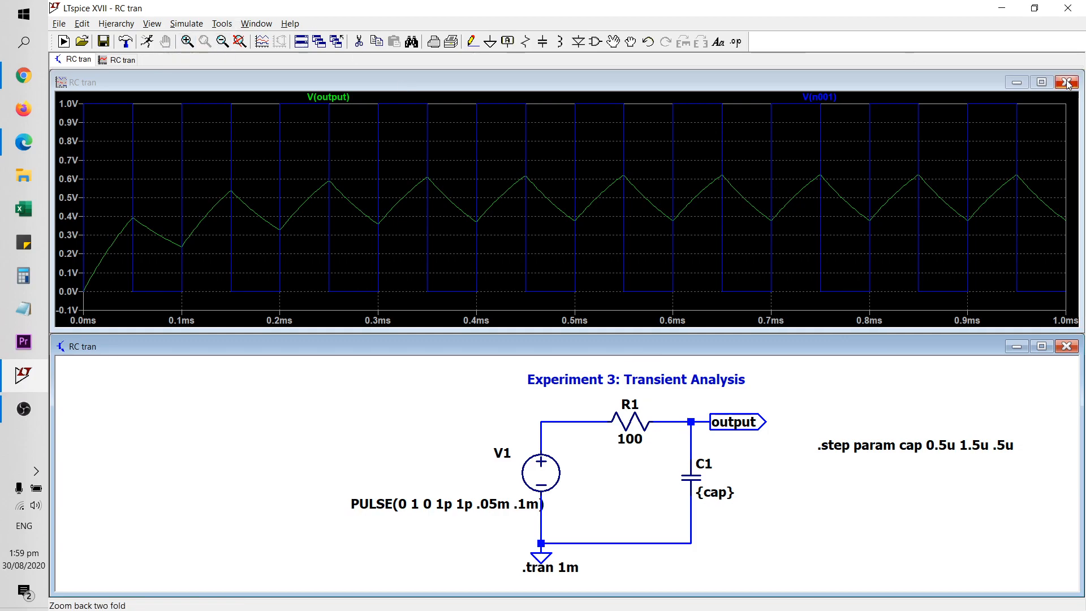
- Rerun the transient simulation with the capacitance sweep and enlarge the waveforms between about 420 and 640 µs
click(146, 41)
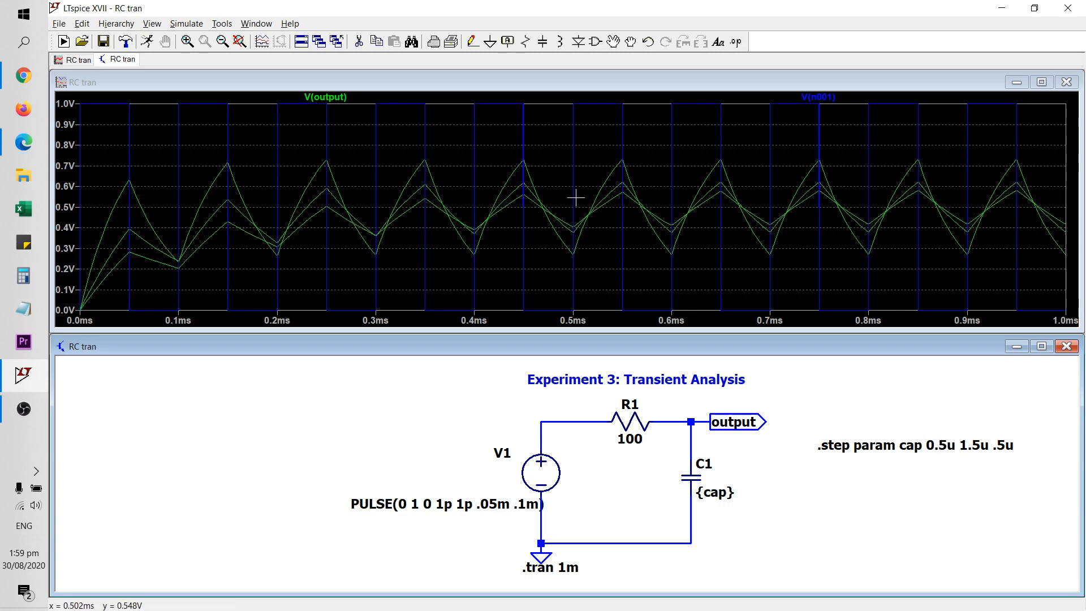
drag(700, 305, 502, 103)
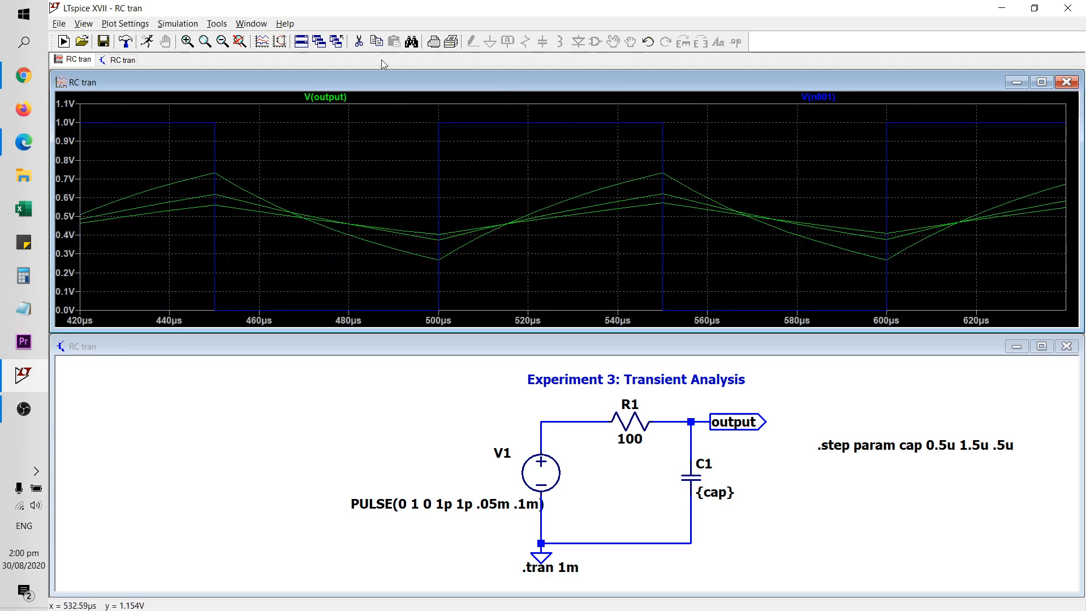
- Attach a cursor to V(output), place it at about 504 µs, and check which capacitance step its trace belongs to
click(346, 98)
drag(572, 274, 468, 266)
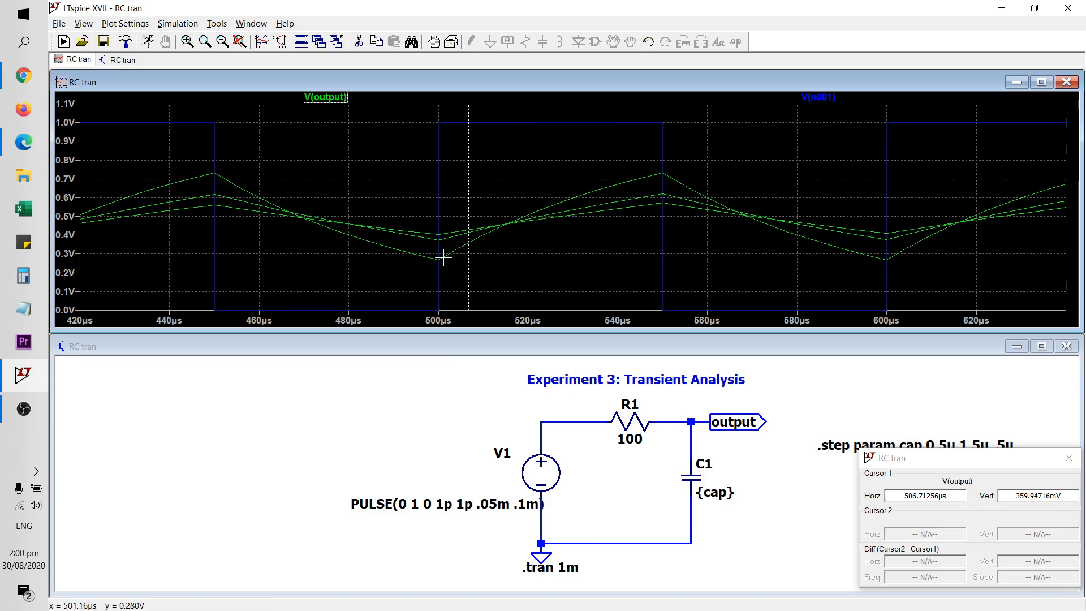
mouse_move(468, 260)
mouse_down()
mouse_move(441, 262)
mouse_move(663, 225)
mouse_move(453, 291)
mouse_up()
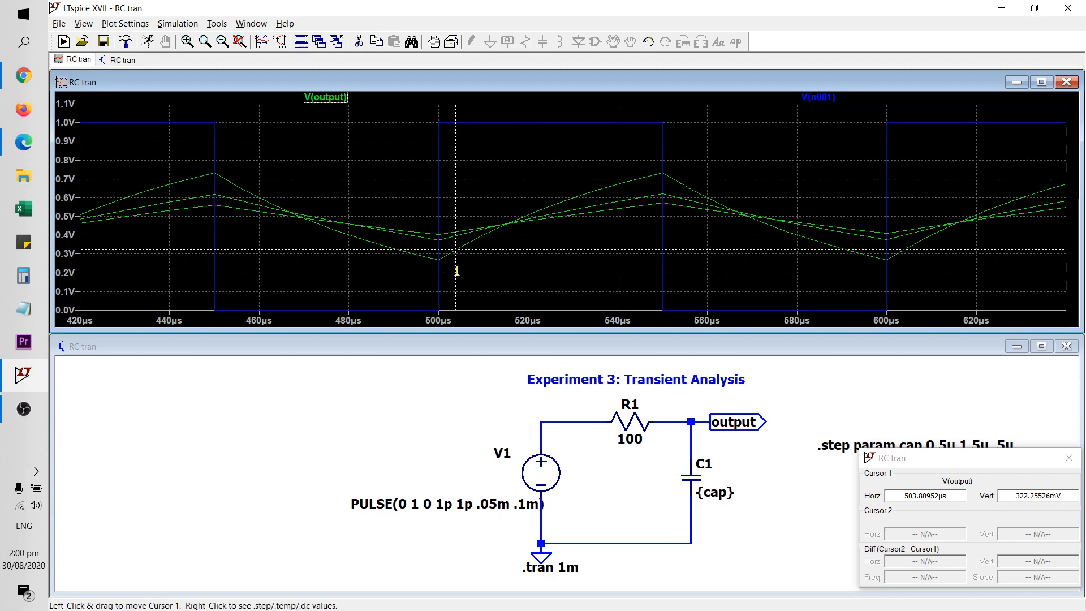
right_click(457, 275)
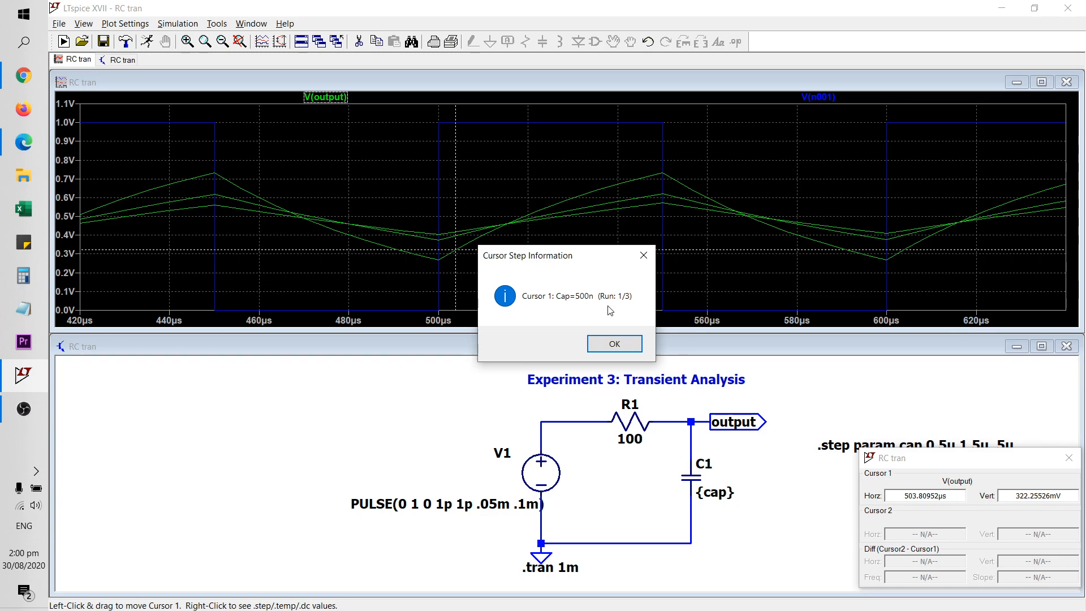
click(643, 255)
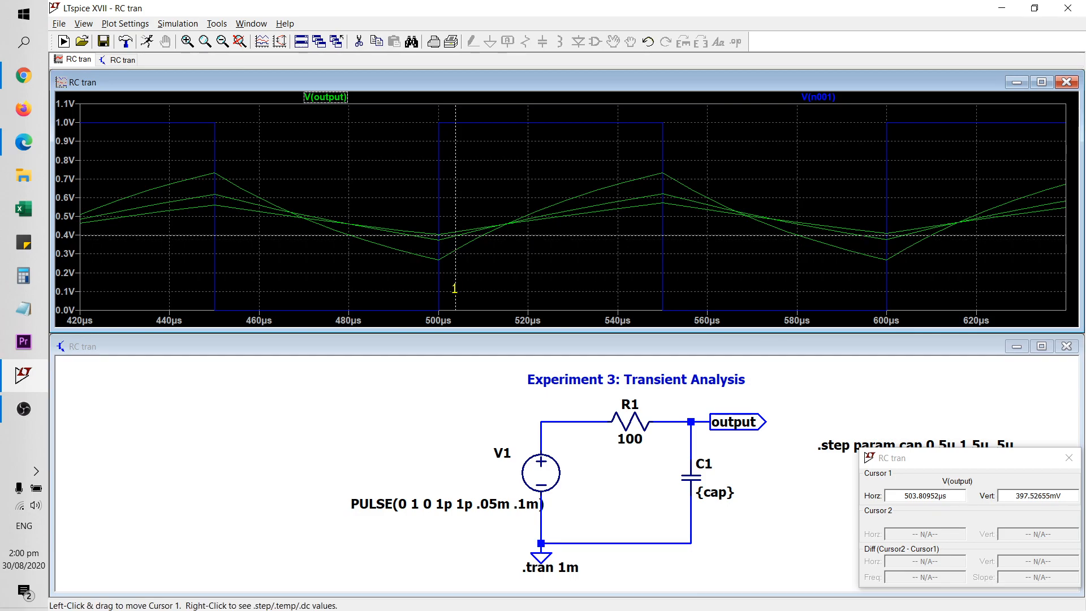
- Move the cursor on V(output) to about 546 µs and check which capacitance step its trace belongs to
mouse_move(456, 286)
mouse_down()
mouse_move(562, 262)
mouse_move(647, 260)
mouse_up()
right_click(627, 199)
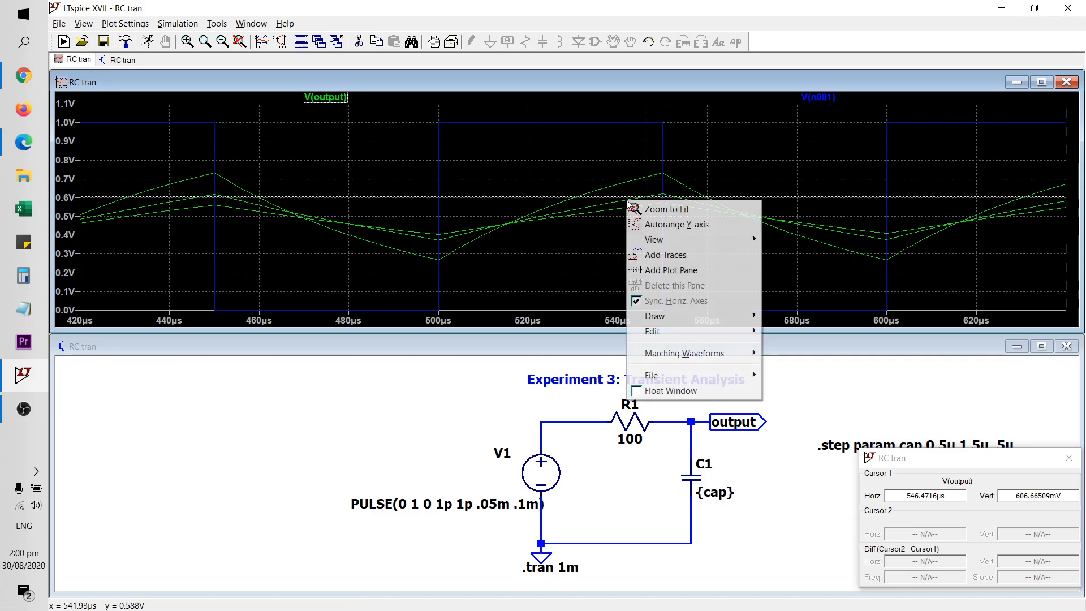
right_click(610, 193)
click(597, 198)
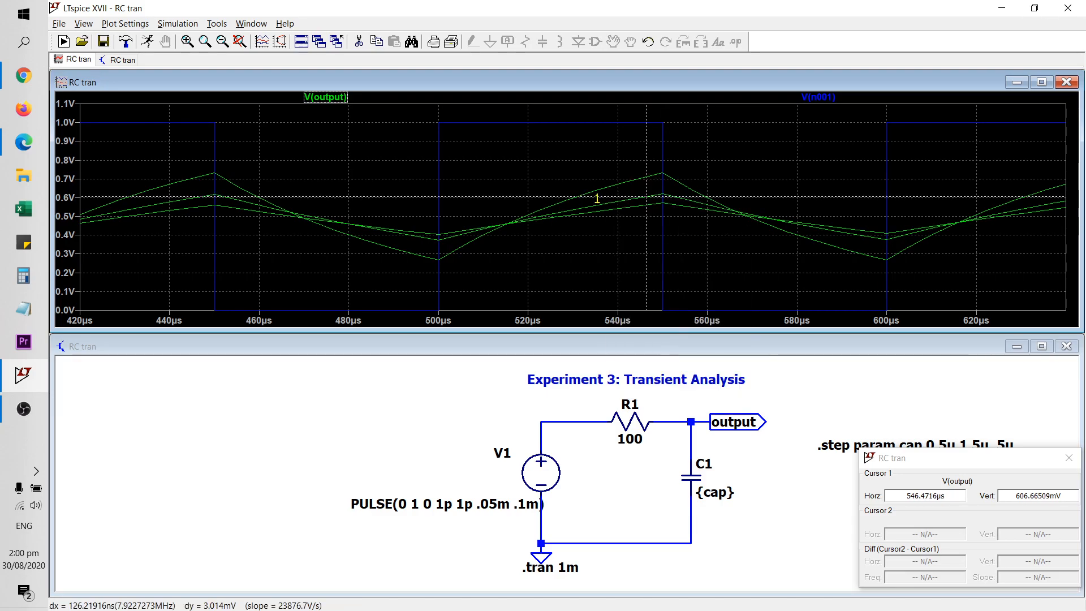
right_click(597, 198)
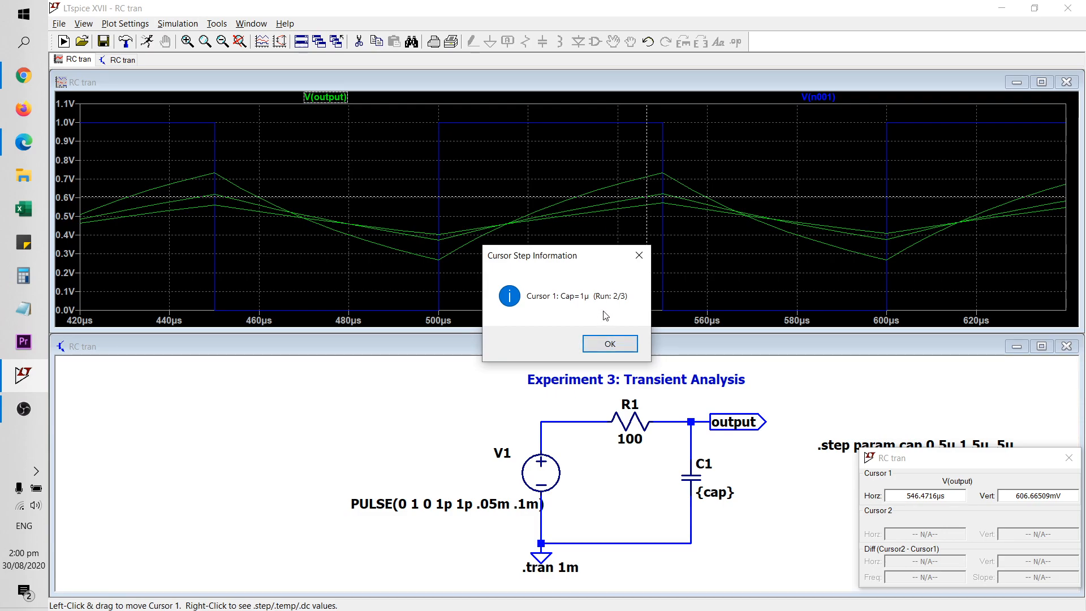
click(638, 256)
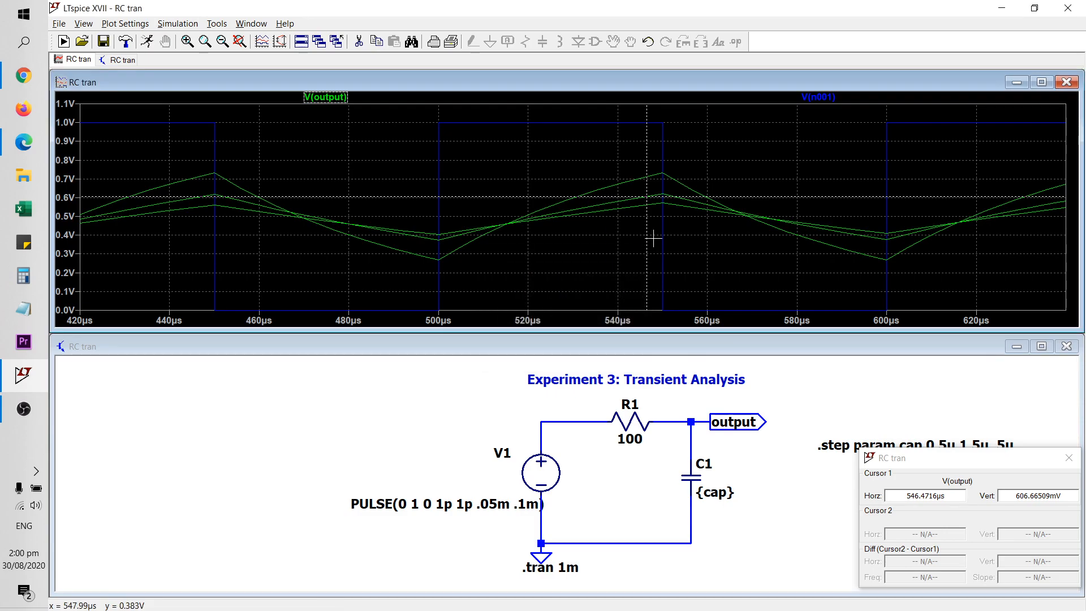
- Switch the cursor to another capacitance trace and enlarge the waveforms between about 420 and 700 µs
key(Down)
mouse_move(644, 242)
mouse_down()
mouse_move(496, 252)
mouse_move(650, 259)
mouse_up()
right_click(639, 254)
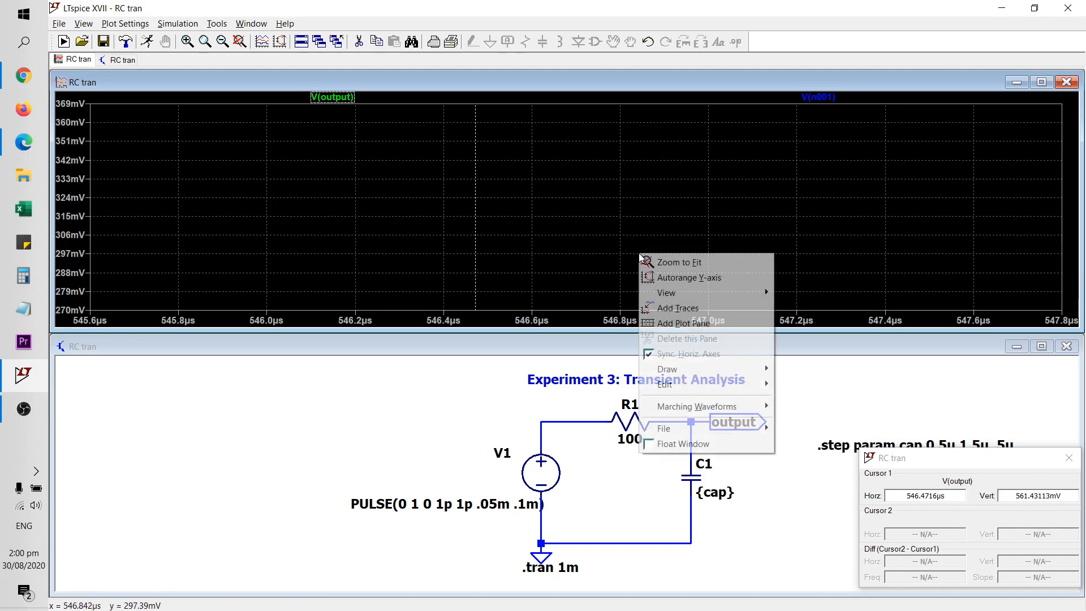
click(672, 260)
drag(514, 153, 766, 314)
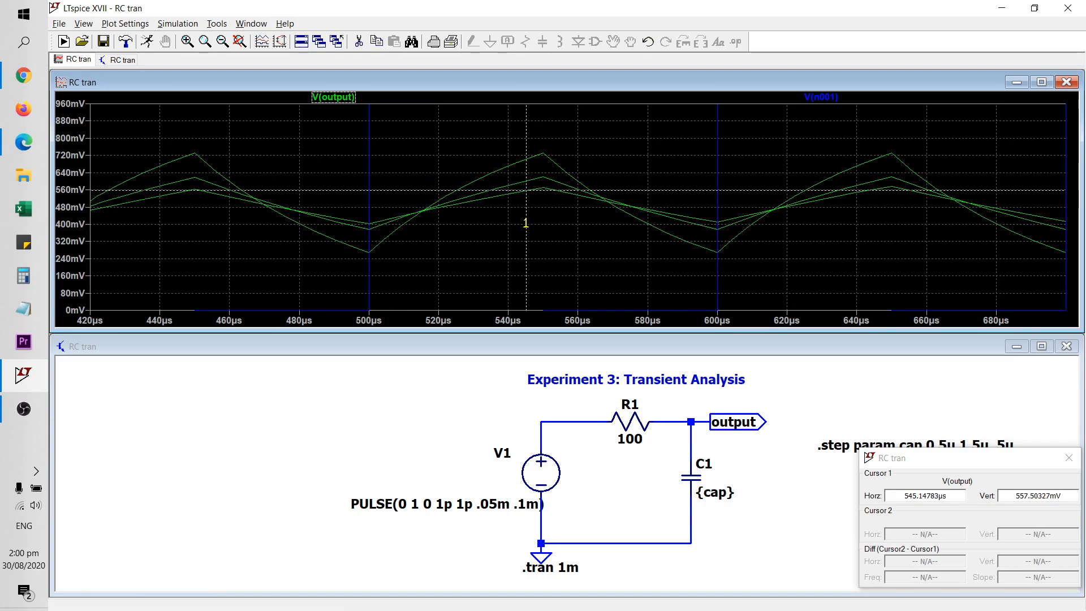
- Move the cursor to about 531 µs and enlarge the waveforms between about 477 and 576 µs
drag(526, 220, 476, 229)
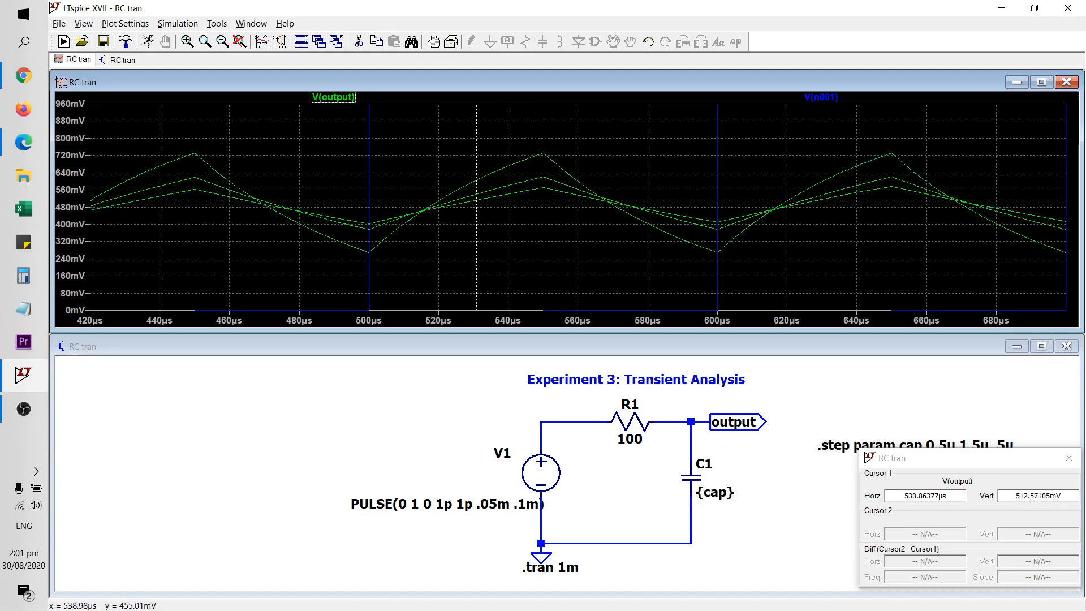
right_click(640, 123)
click(681, 140)
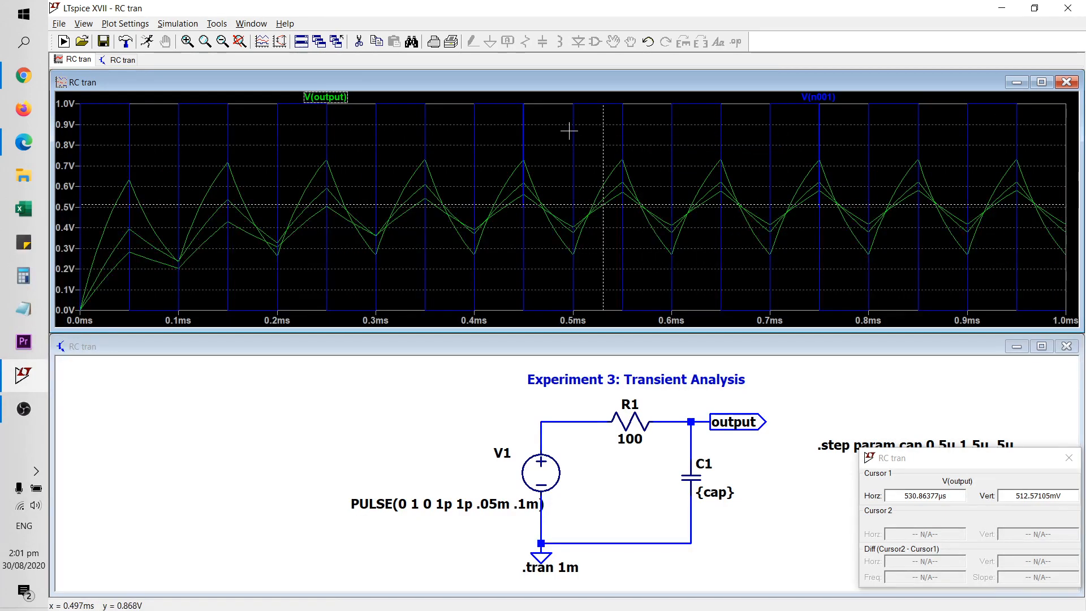
drag(557, 111, 647, 312)
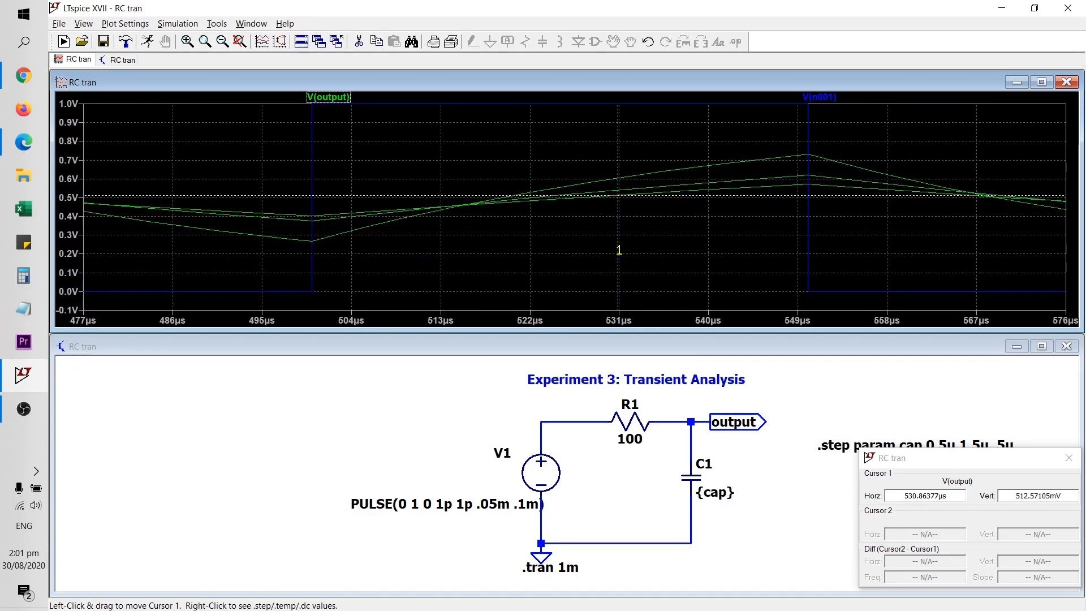
- Move the cursor to the peak at about 550 µs and check which capacitance step its trace belongs to
drag(619, 255, 808, 238)
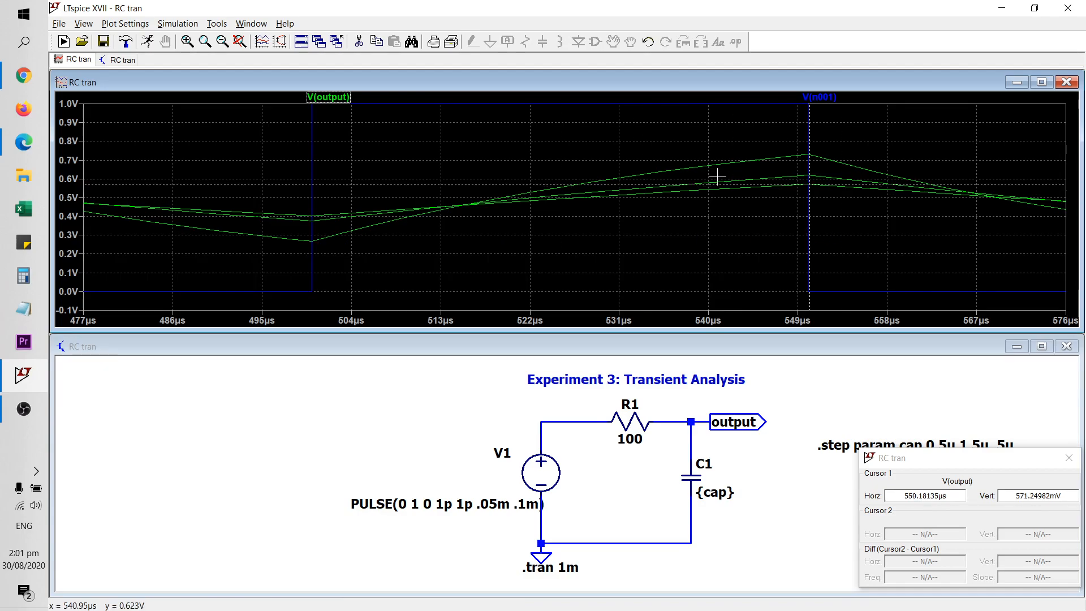
right_click(770, 185)
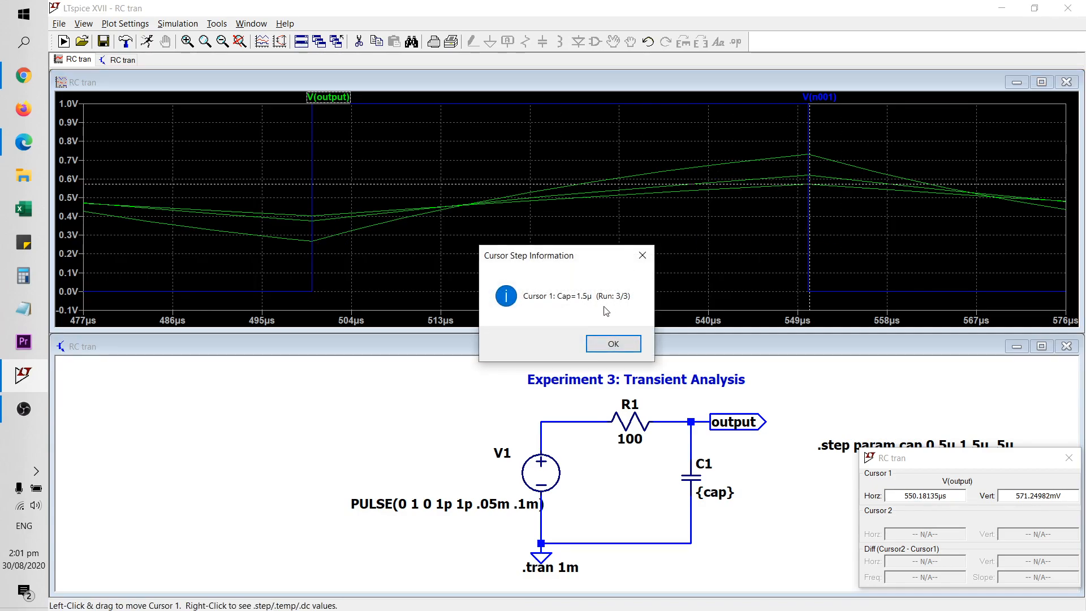
click(642, 255)
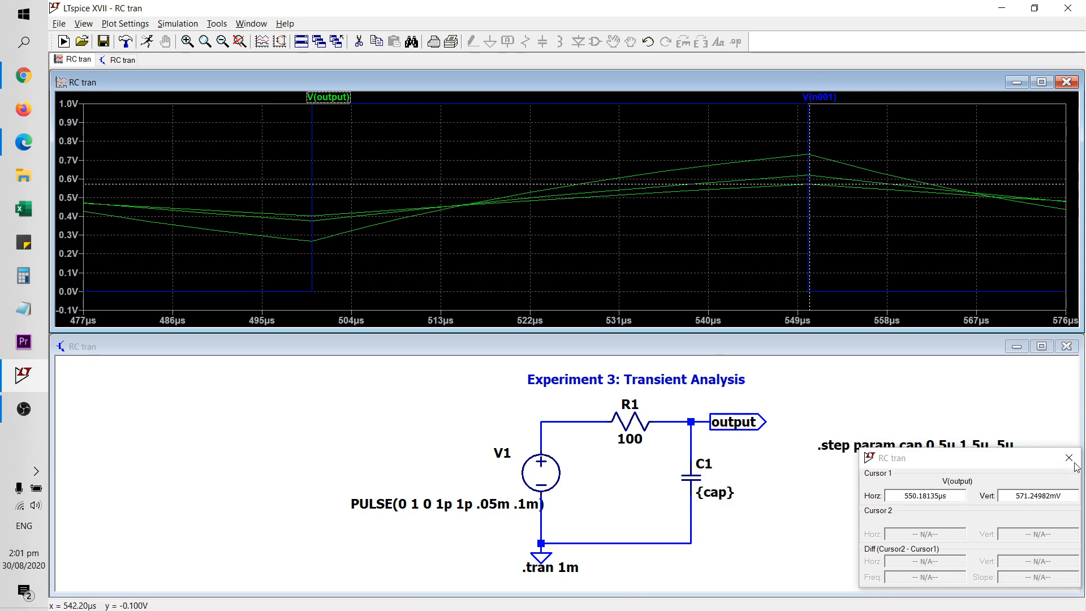
- Remove the cursor and close the RC tran waveform and schematic without saving the changes
drag(1021, 460, 469, 374)
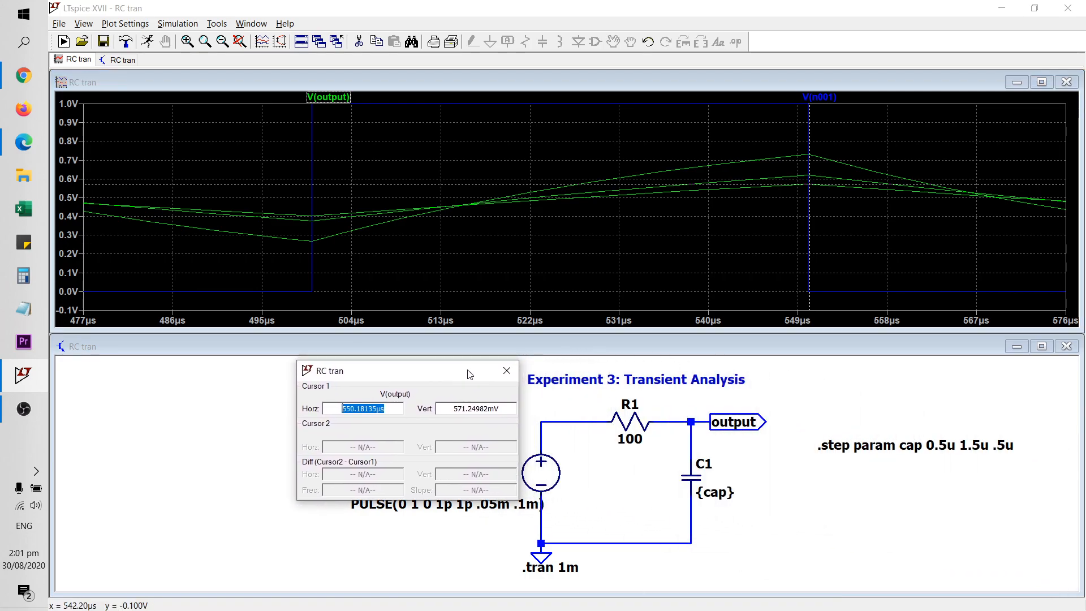
click(507, 371)
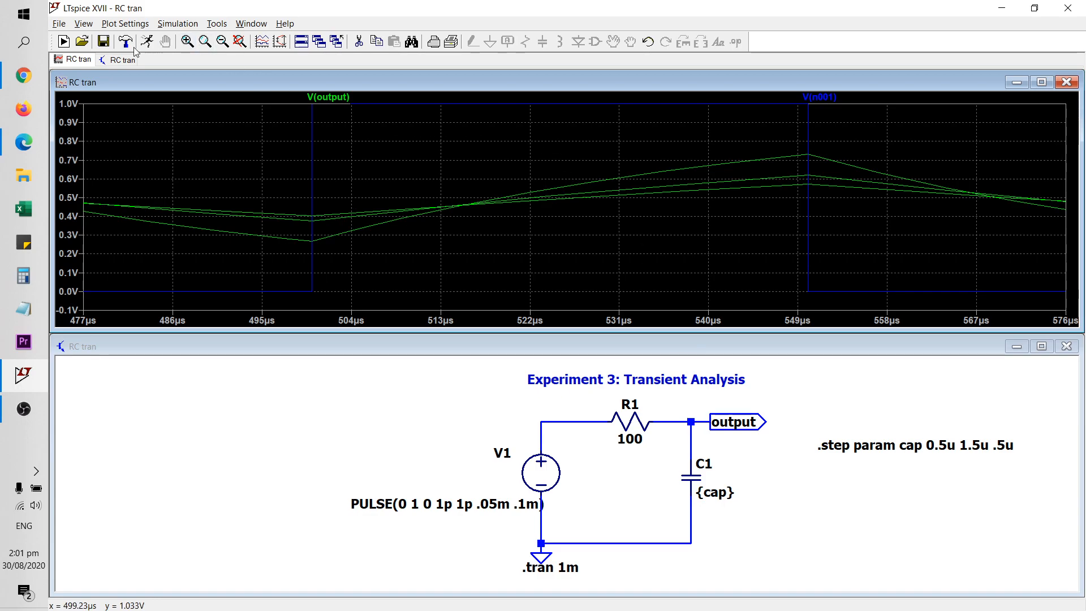
click(1066, 82)
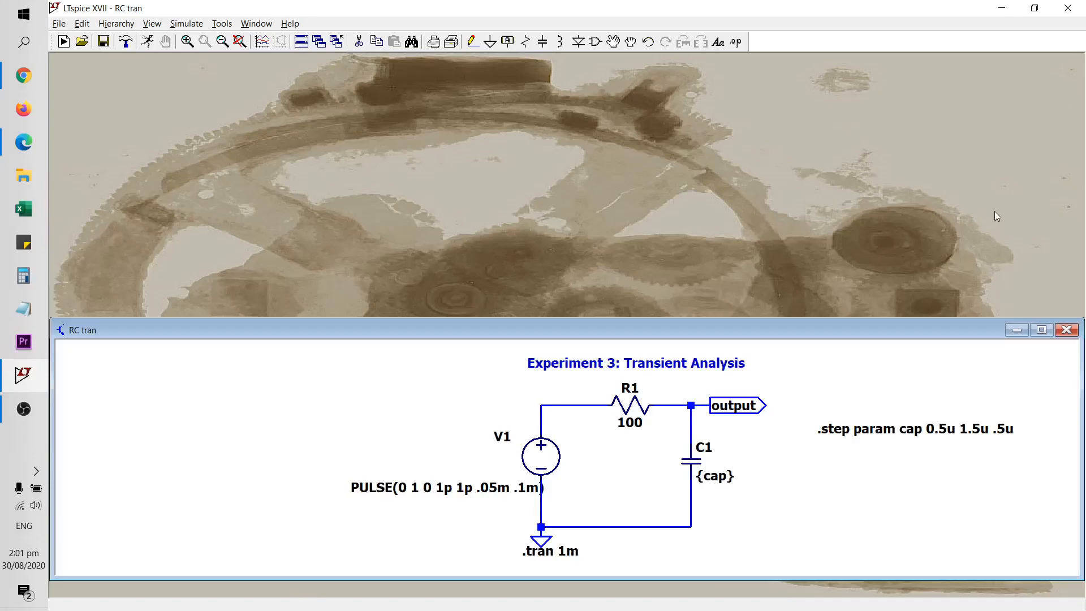
click(1066, 330)
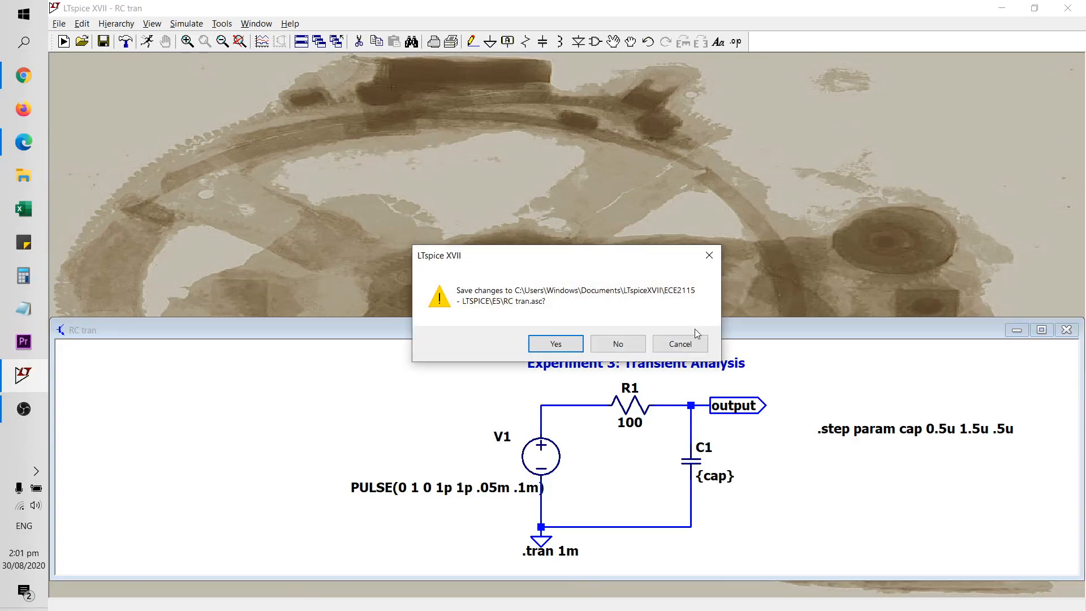
click(617, 344)
- Open the LPF ac schematic from the E5 folder and run its AC analysis
click(83, 42)
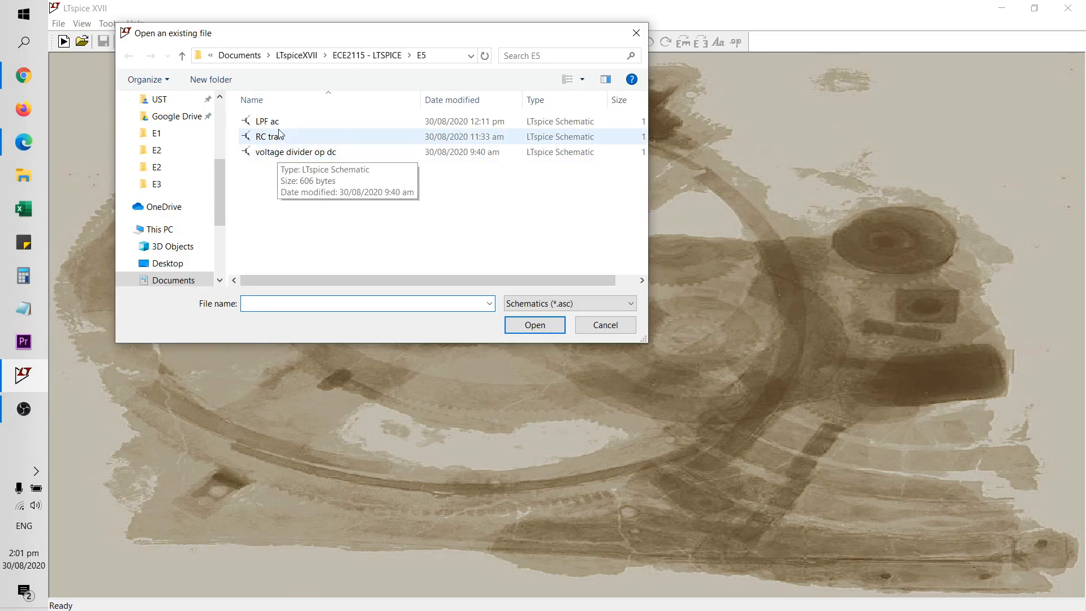
double_click(290, 129)
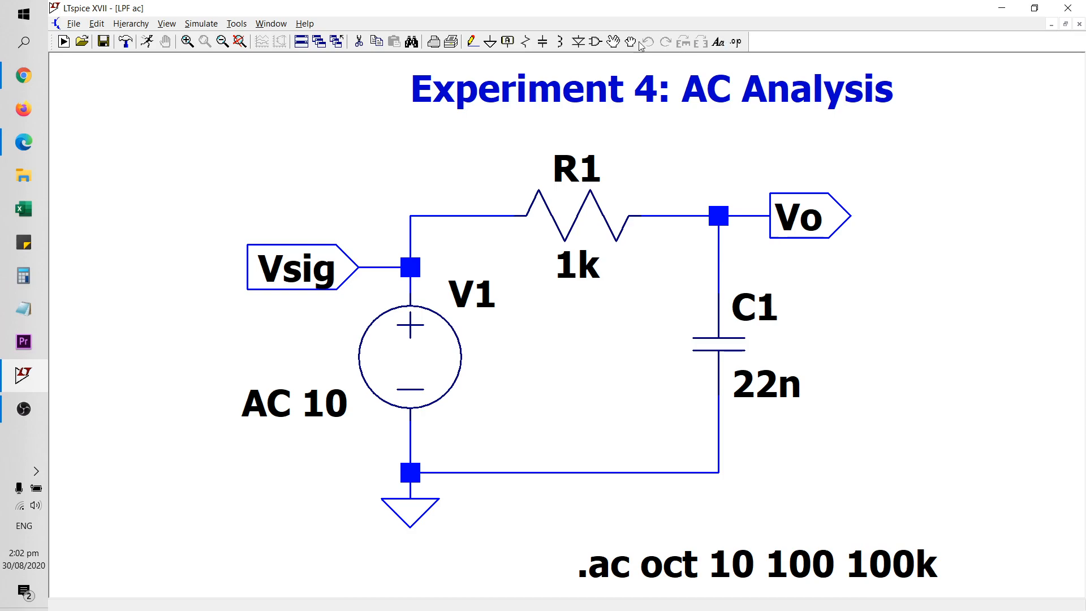
click(147, 41)
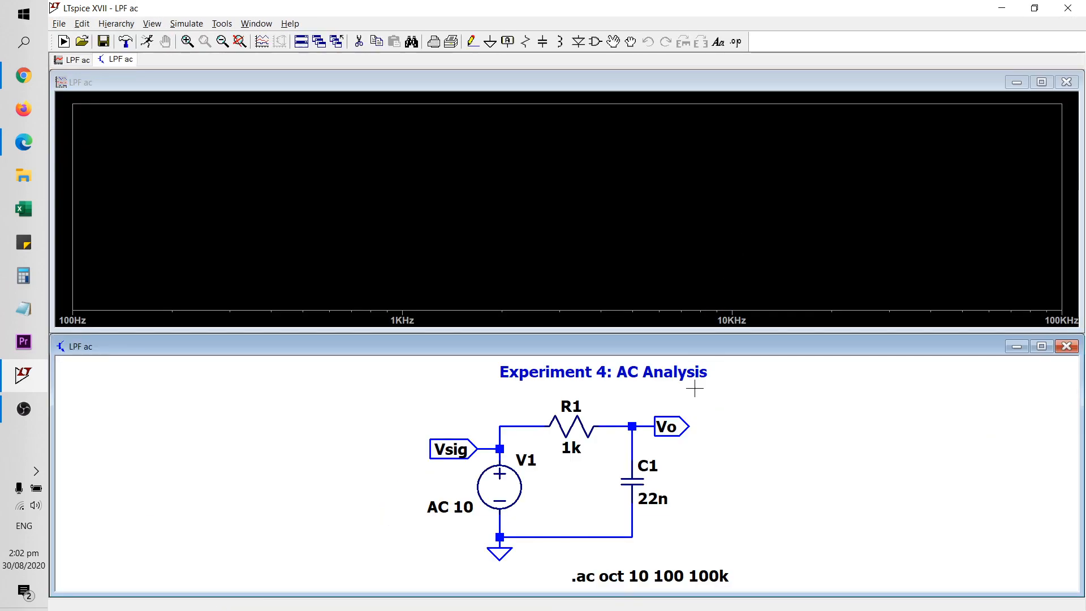
- Plot the voltage at node Vo and turn off its phase curve
click(647, 427)
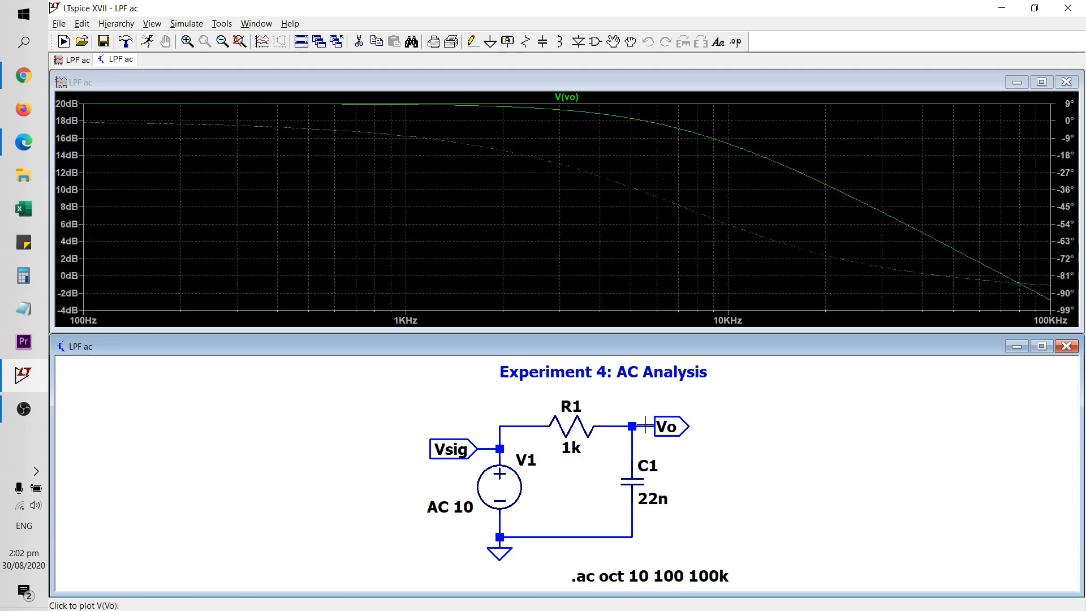
right_click(1070, 156)
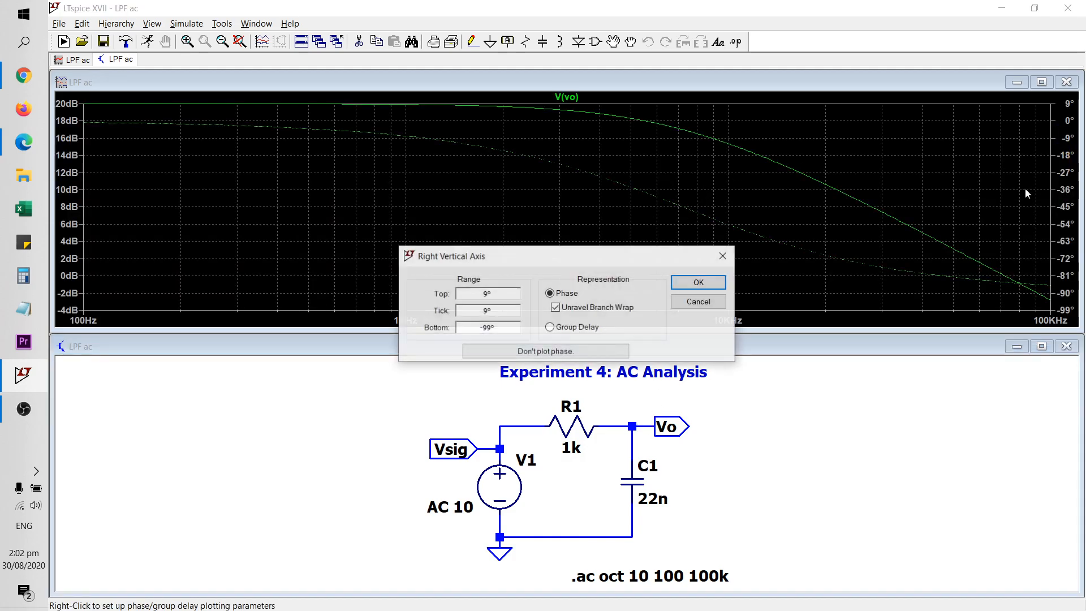
click(545, 351)
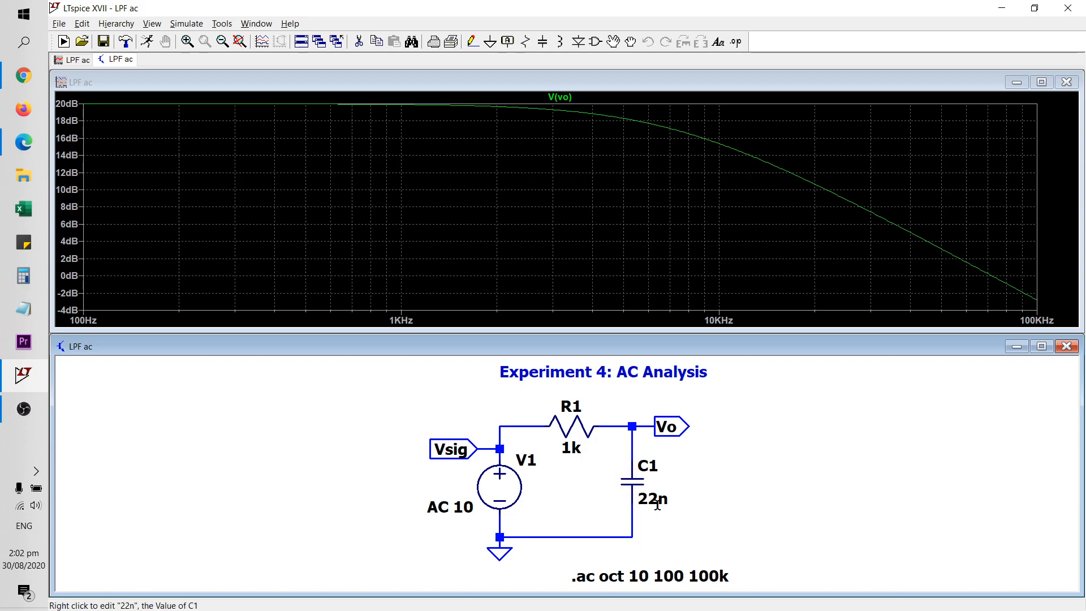
- Set the resistance of R1 to the parameter {resistor1}
right_click(575, 424)
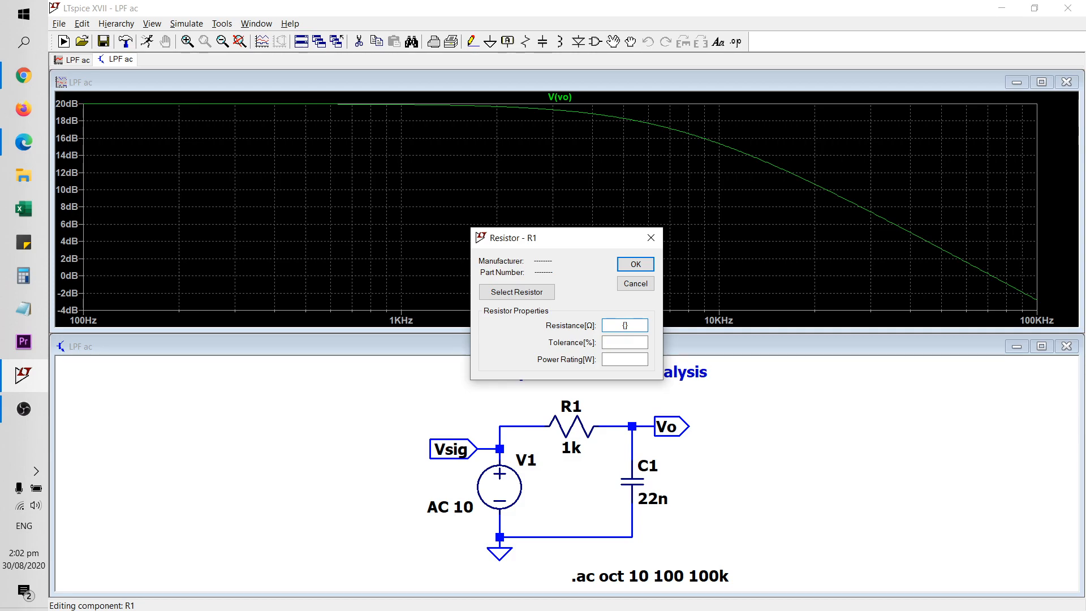
text(resistor1)
key(Return)
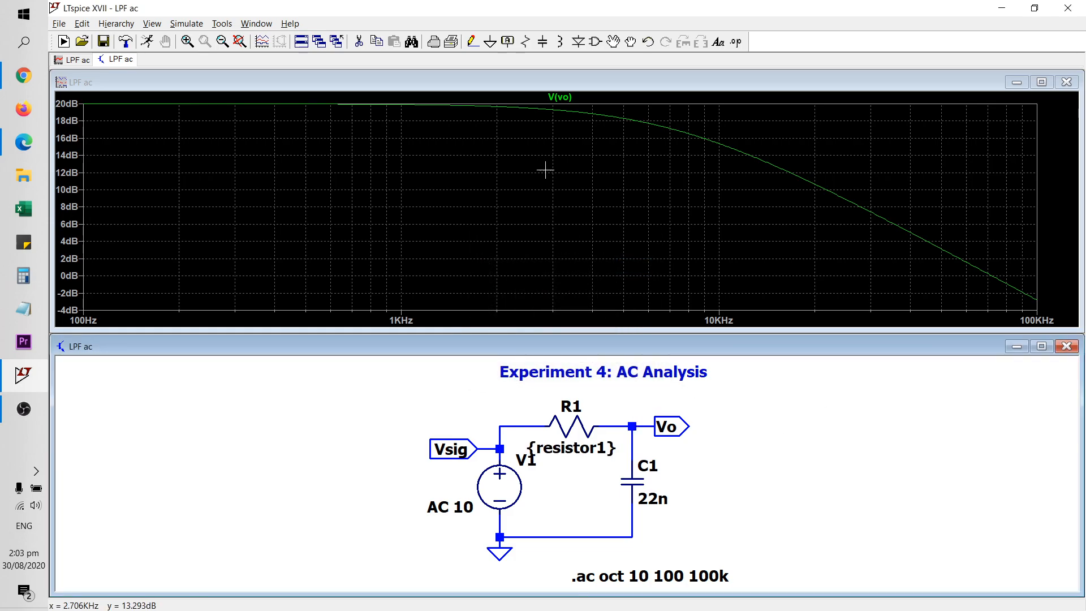
- Place a .step SPICE directive on the schematic beside the Vo output
click(737, 43)
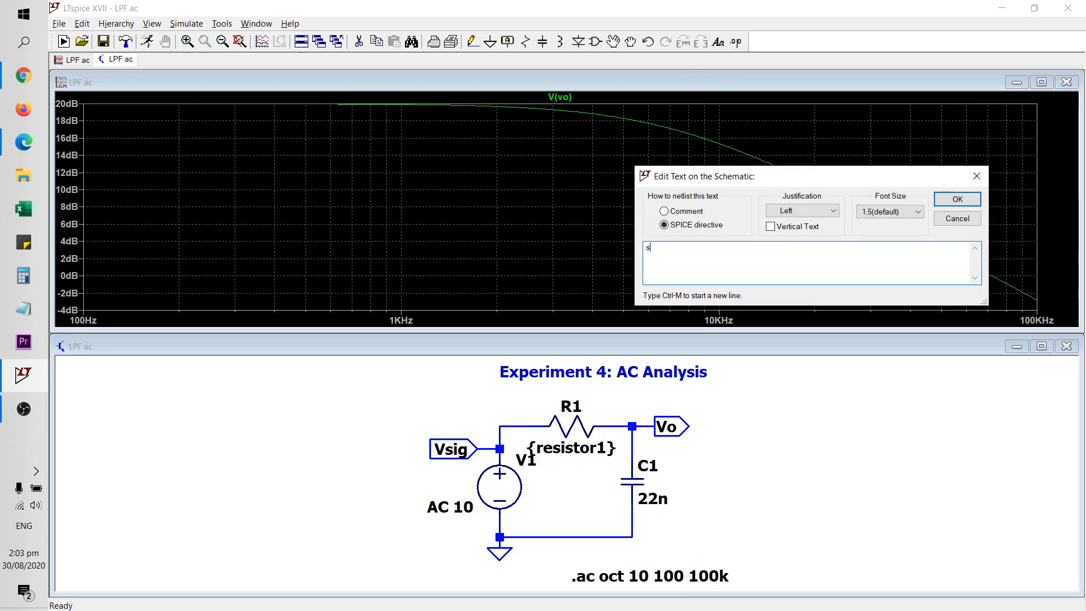
text(.step)
key(Return)
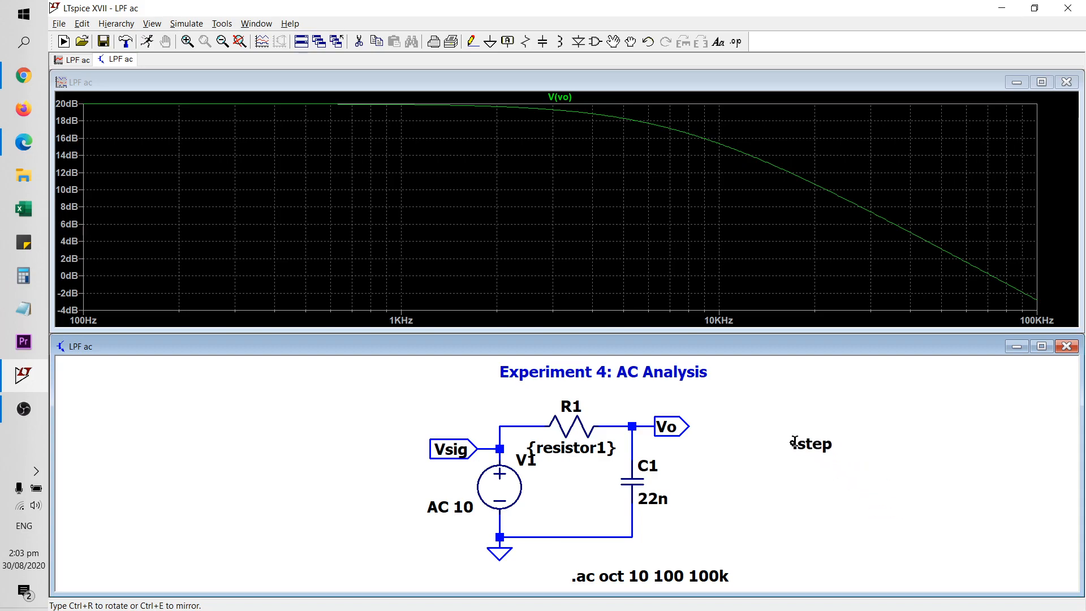
click(776, 411)
- Edit the .step directive to use a linear sweep of the parameter resistor1
right_click(793, 411)
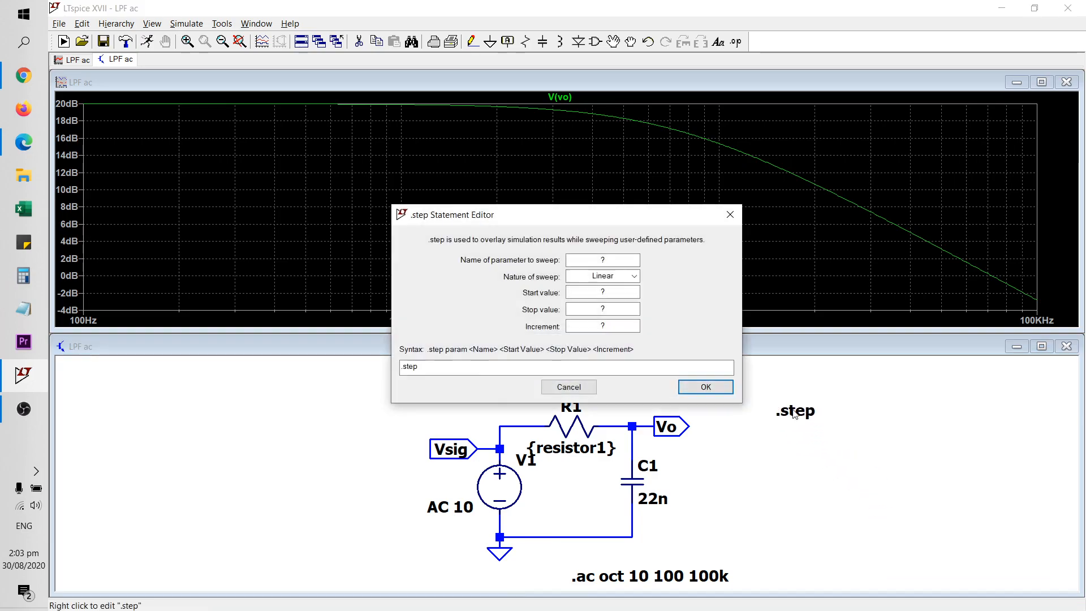
text(resistor1)
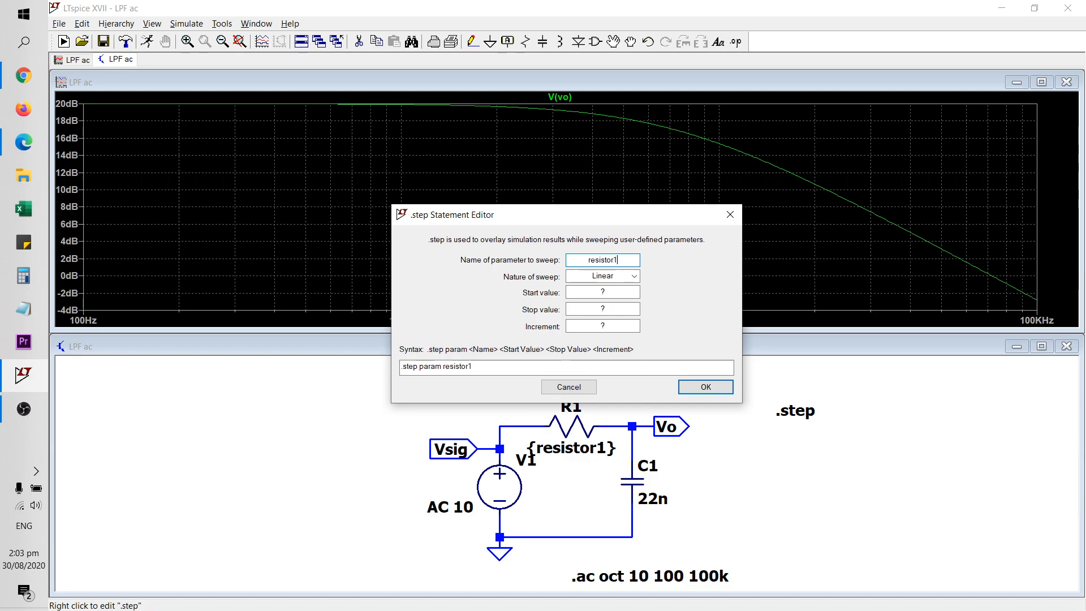
key(Tab)
click(632, 276)
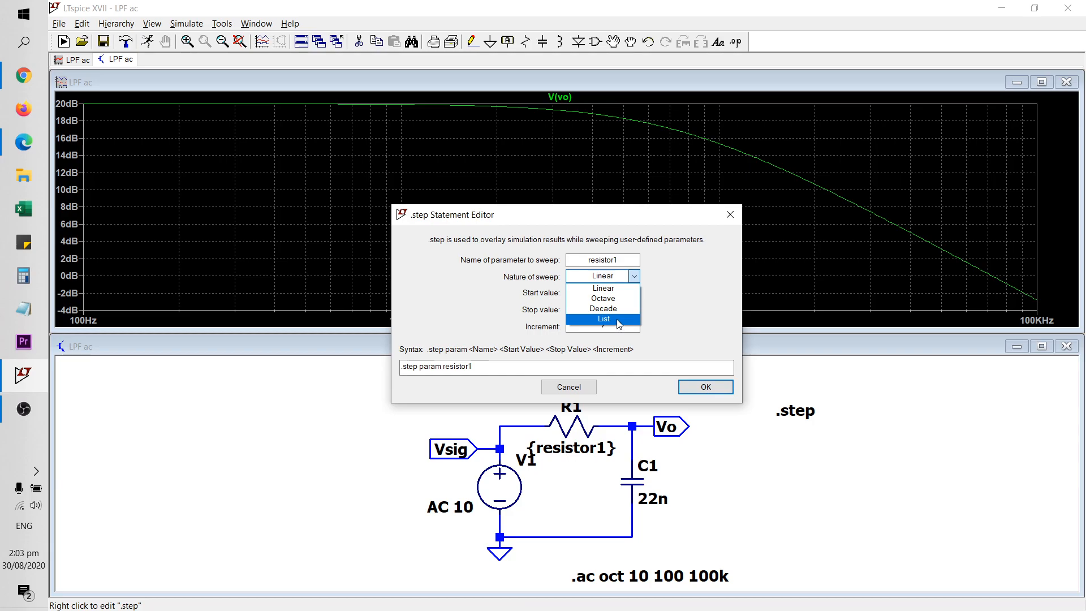
click(626, 293)
key(Tab)
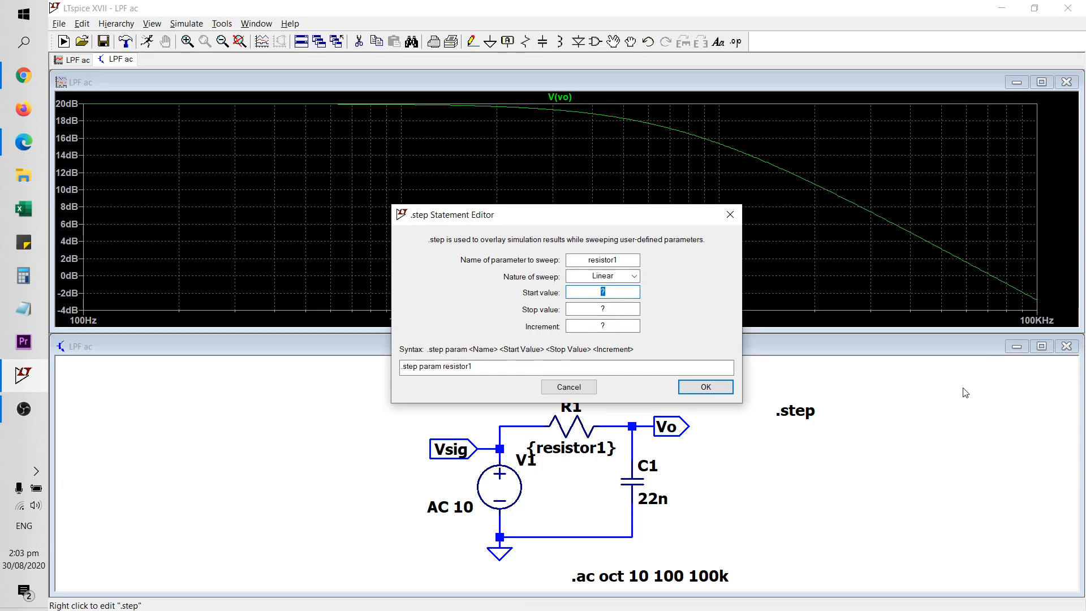
- Set the resistor1 sweep to start at 500, stop at 2500 and increment by 500, and accept the statement
text(500)
key(Tab)
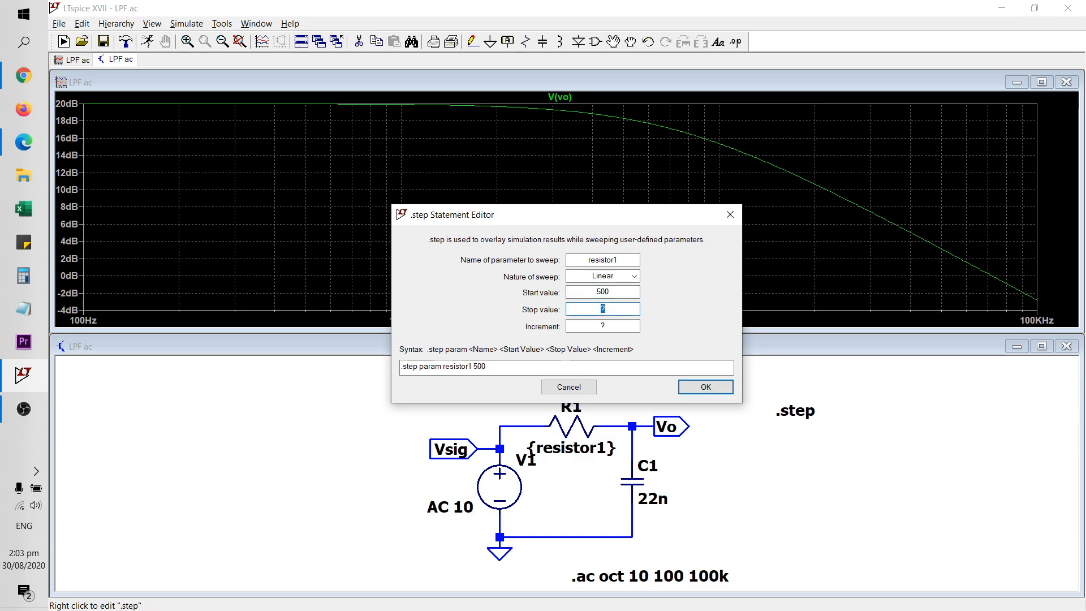
text(2500 )
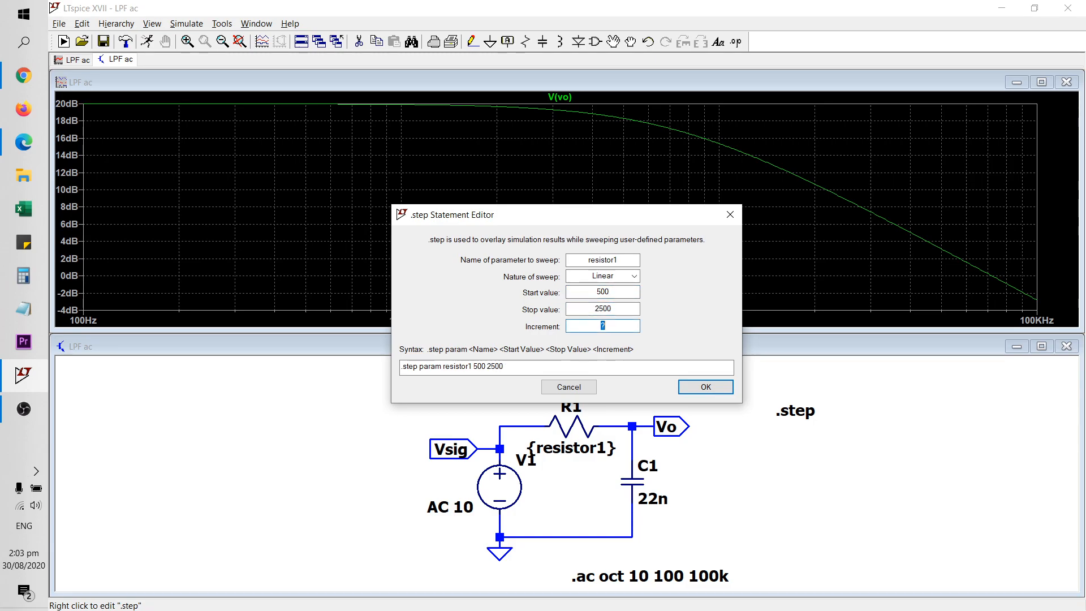
text(500)
click(717, 390)
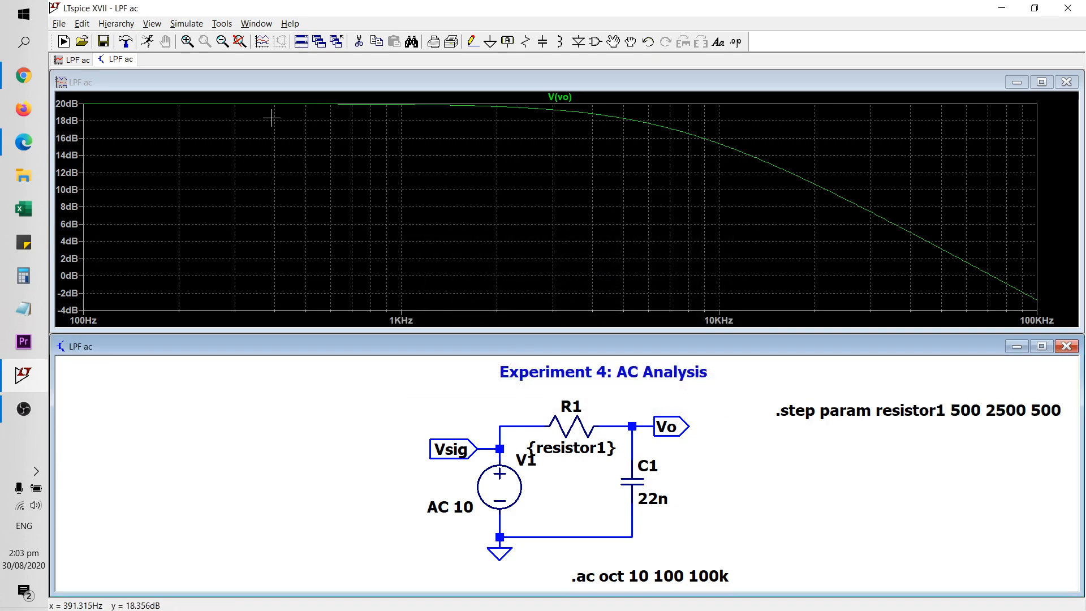
- Rerun the AC analysis with the resistor1 sweep and make the V(vo) plot the active window
click(149, 42)
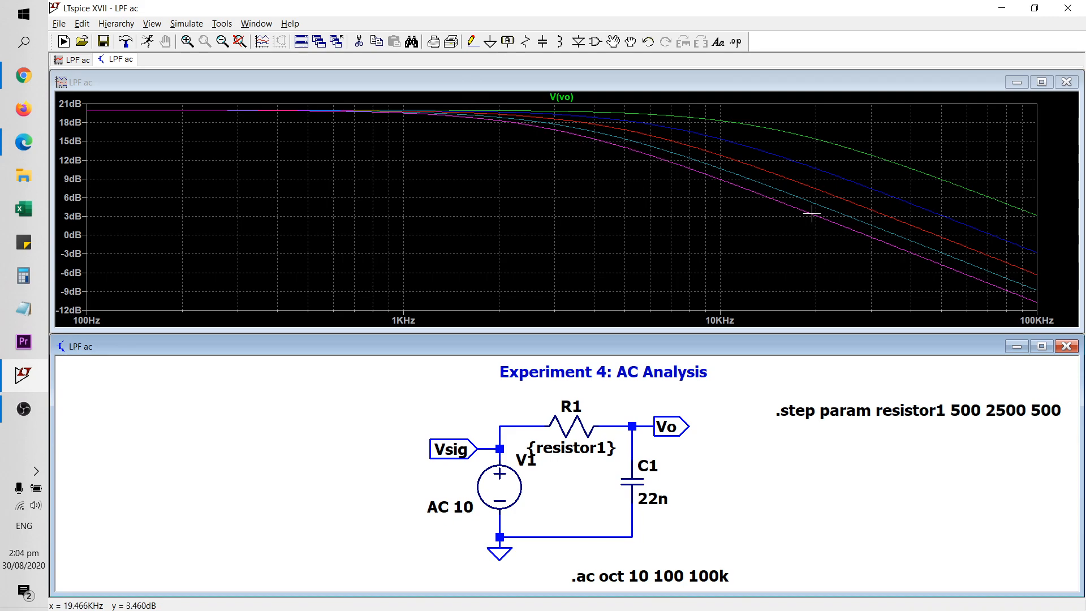
click(777, 124)
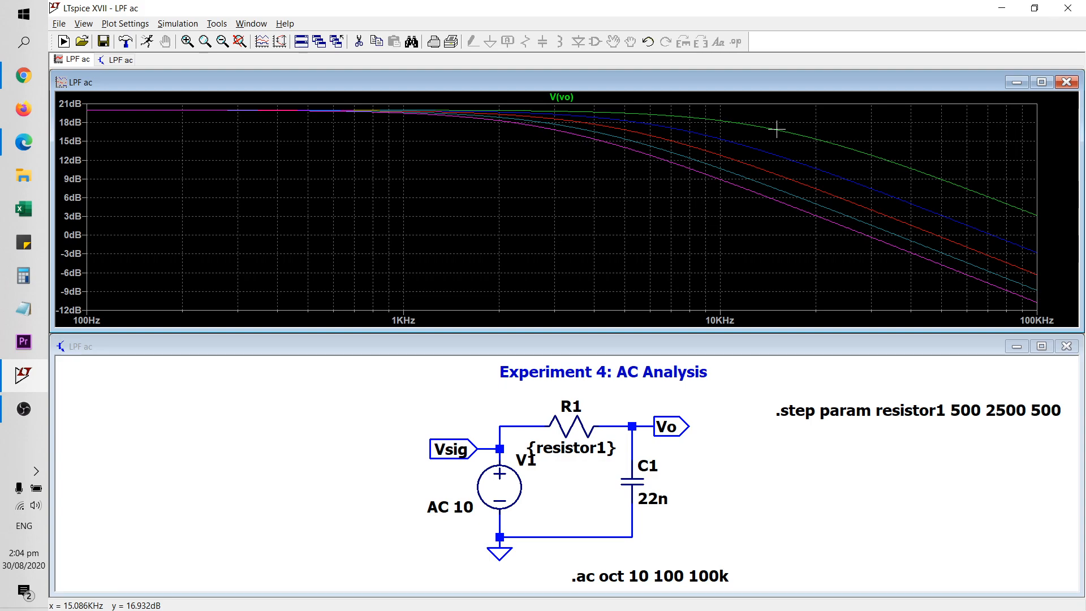
- Attach a cursor to the V(vo) plot, place it at about 27.8 kHz and check which resistor1 value its trace belongs to
click(565, 97)
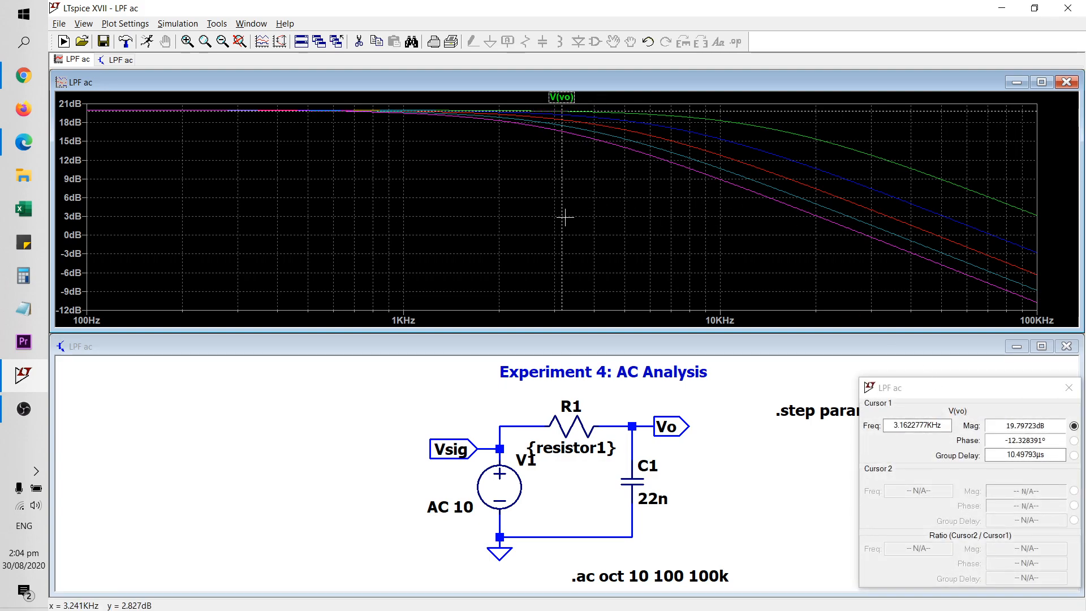
drag(562, 221, 861, 209)
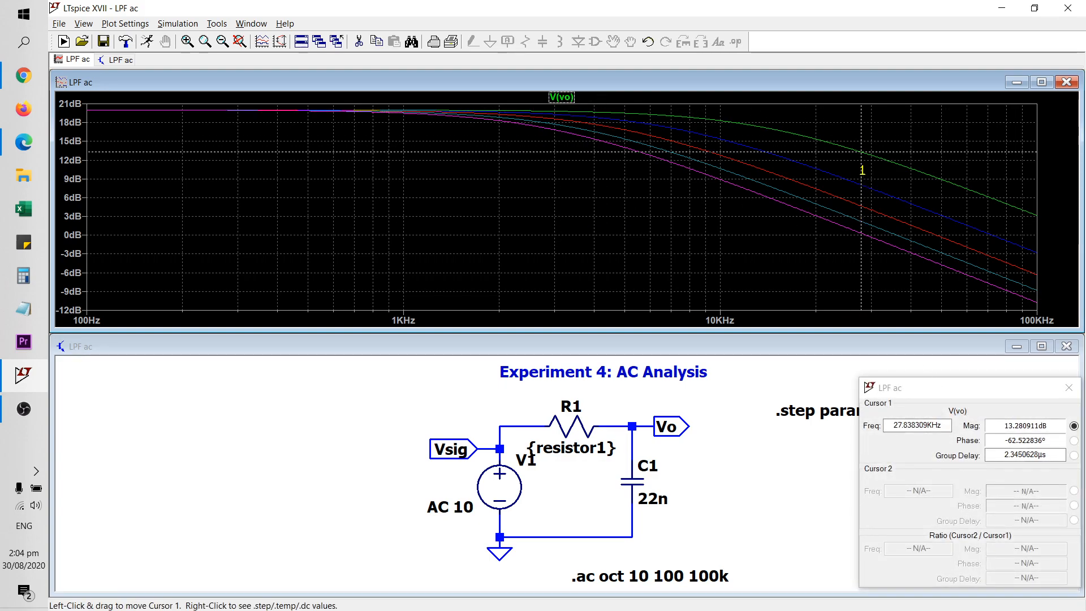
right_click(863, 176)
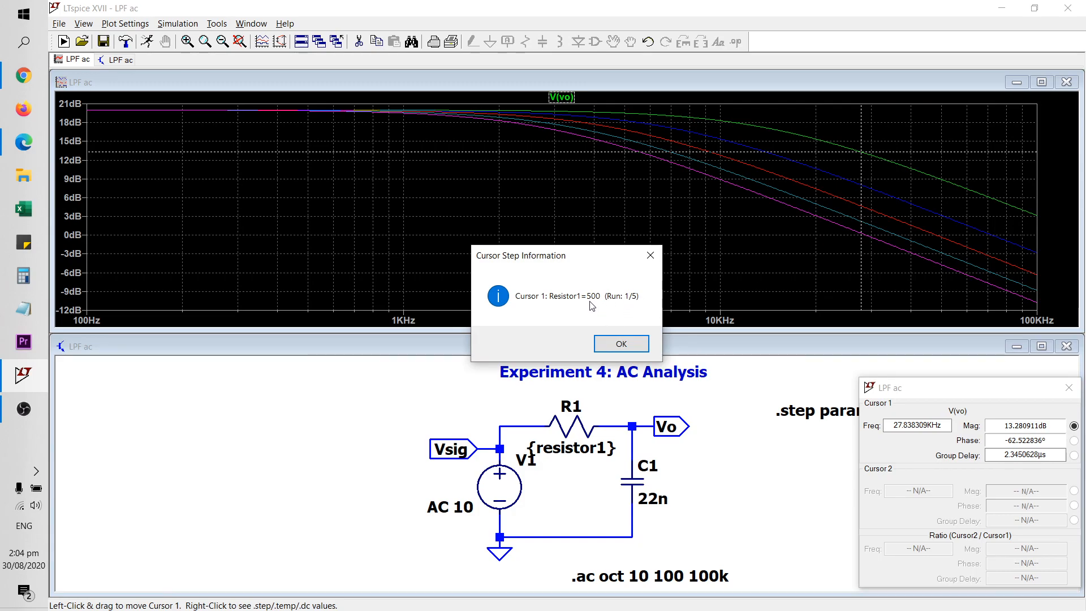
click(650, 255)
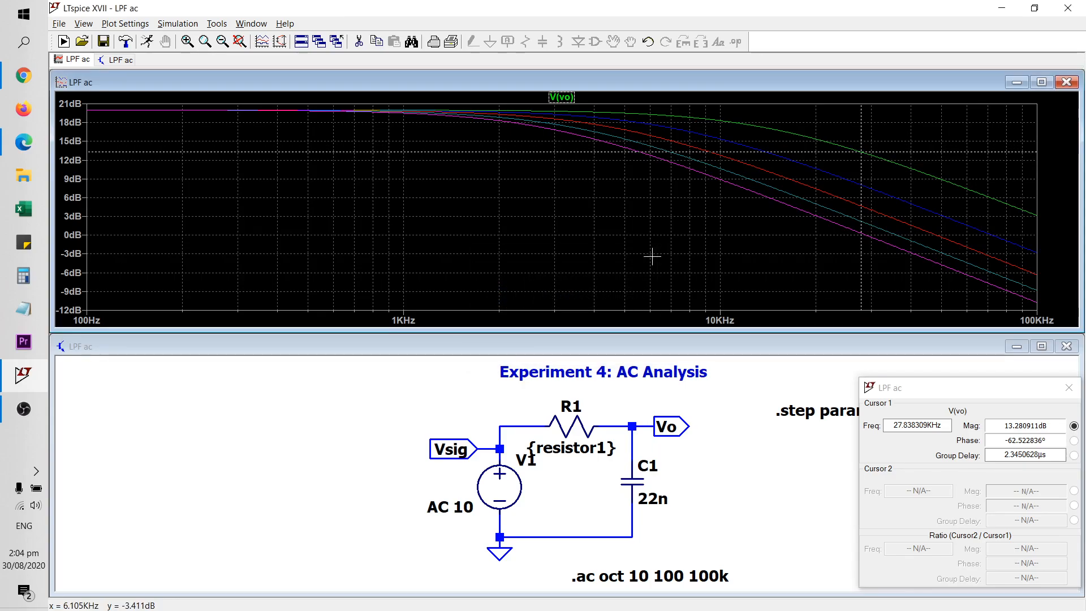
- Reposition the cursor at about 22.9 kHz, switch it to the second trace down and check that trace's resistor1 value
drag(860, 172, 833, 177)
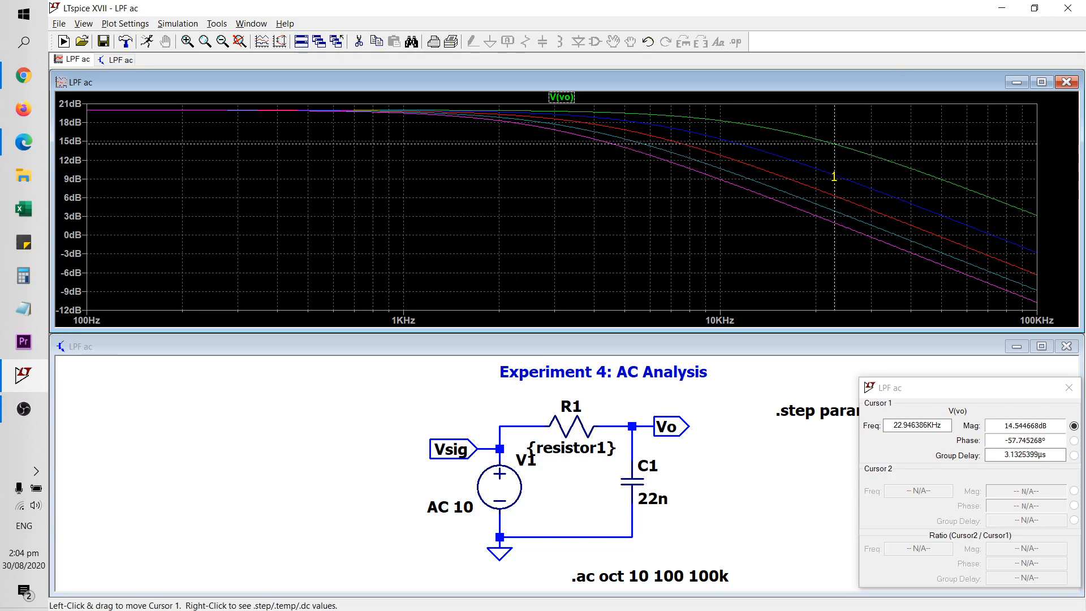
key(Down)
key(Up)
key(Down)
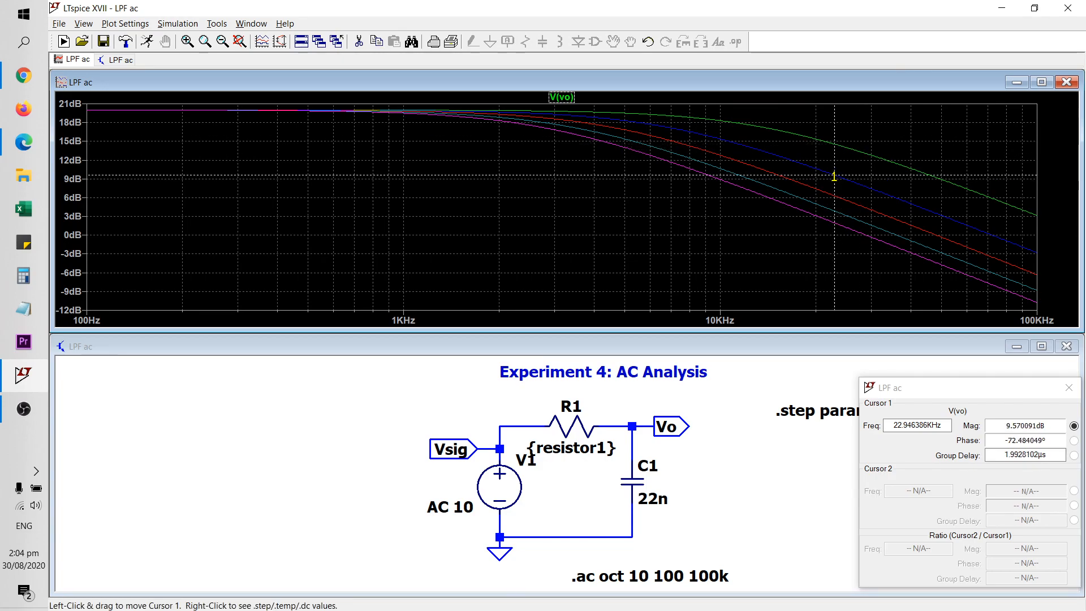
right_click(833, 192)
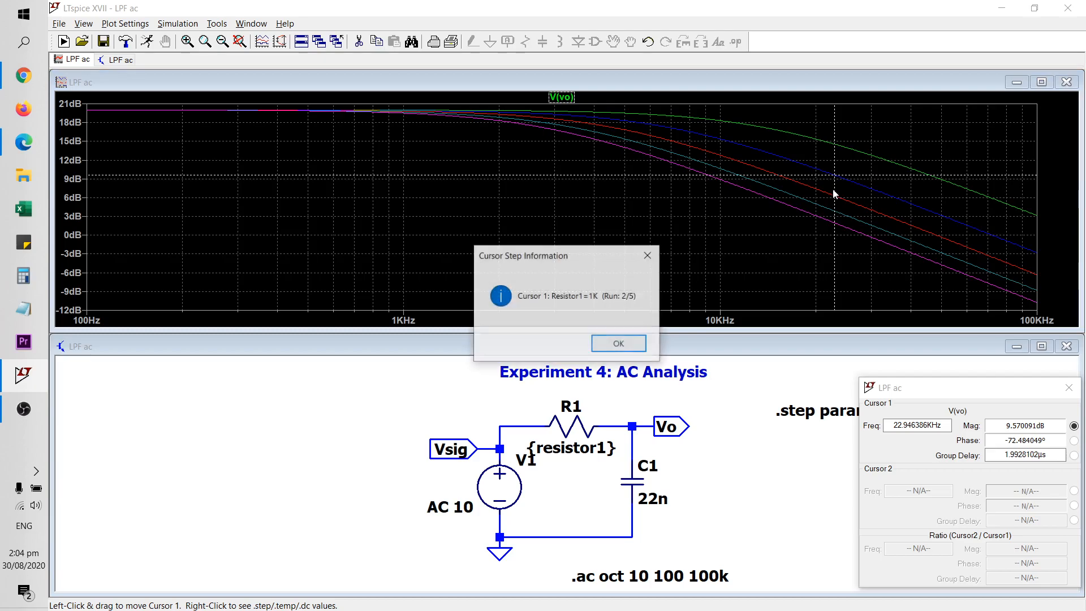
click(648, 256)
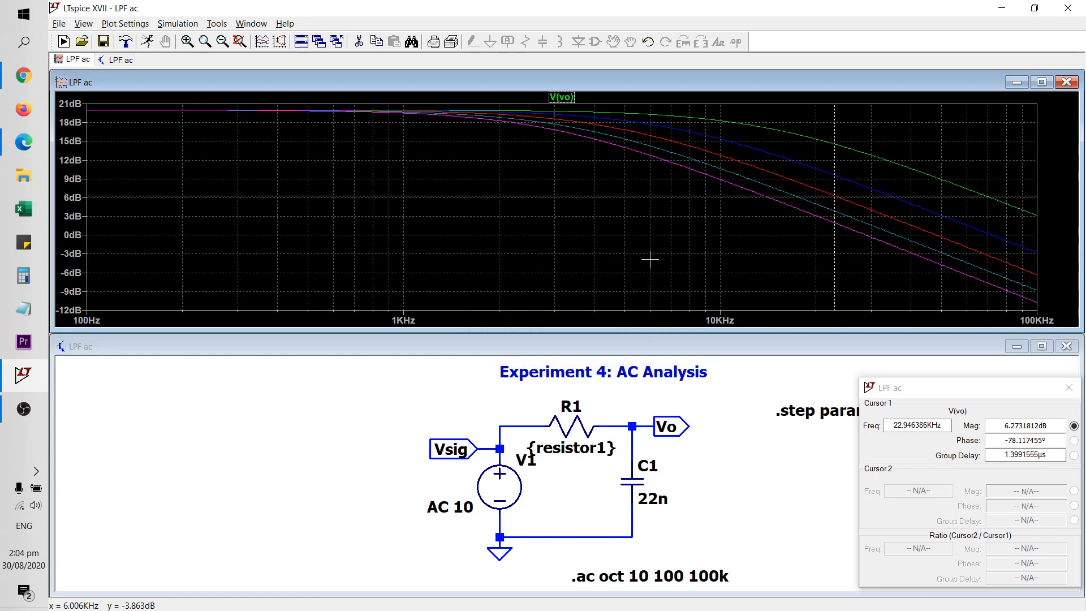
- Step the cursor down through the remaining V(vo) traces to the lowest one and close the cursor readout
key(Down)
key(Down)
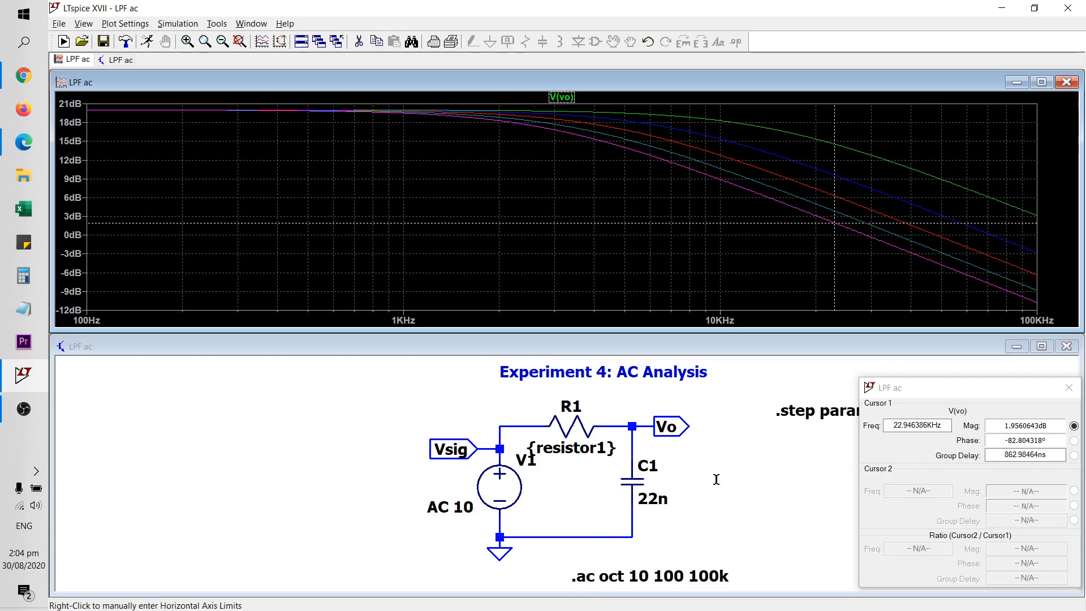
click(1068, 388)
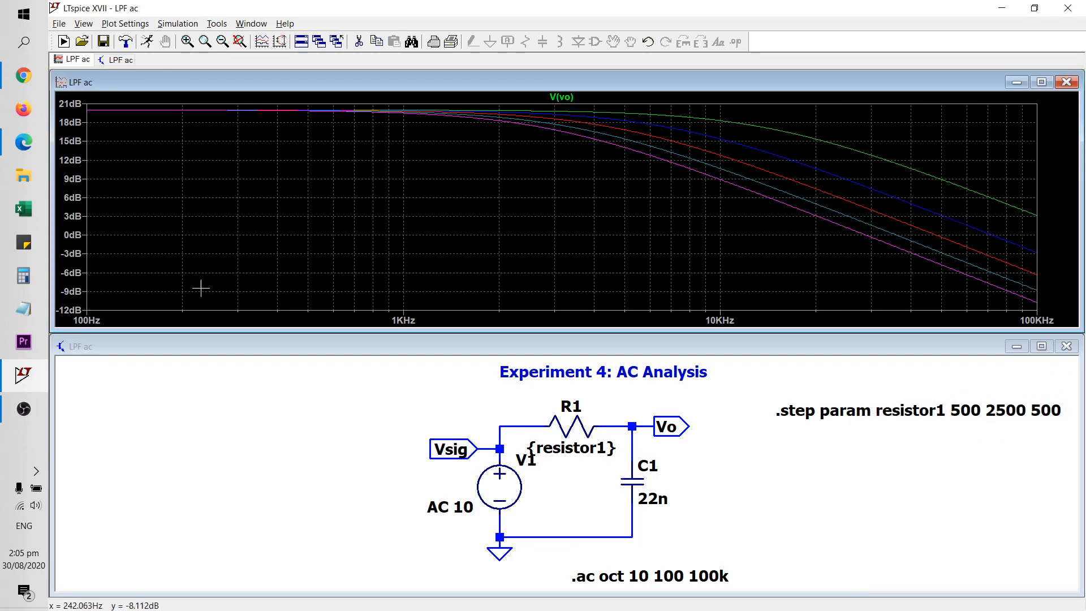
mouse_move(28, 412)
click(103, 405)
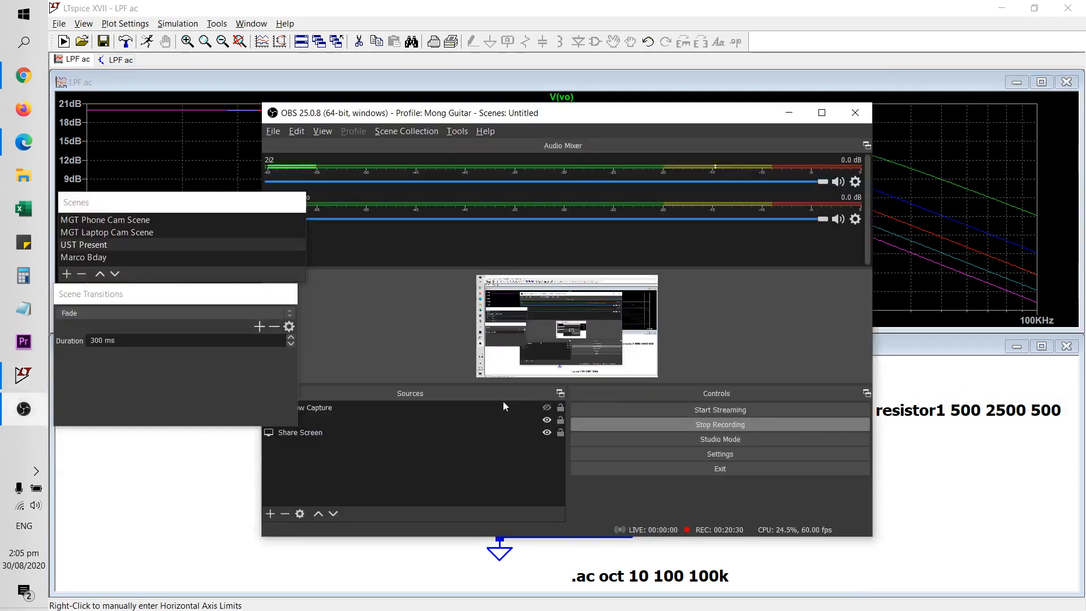